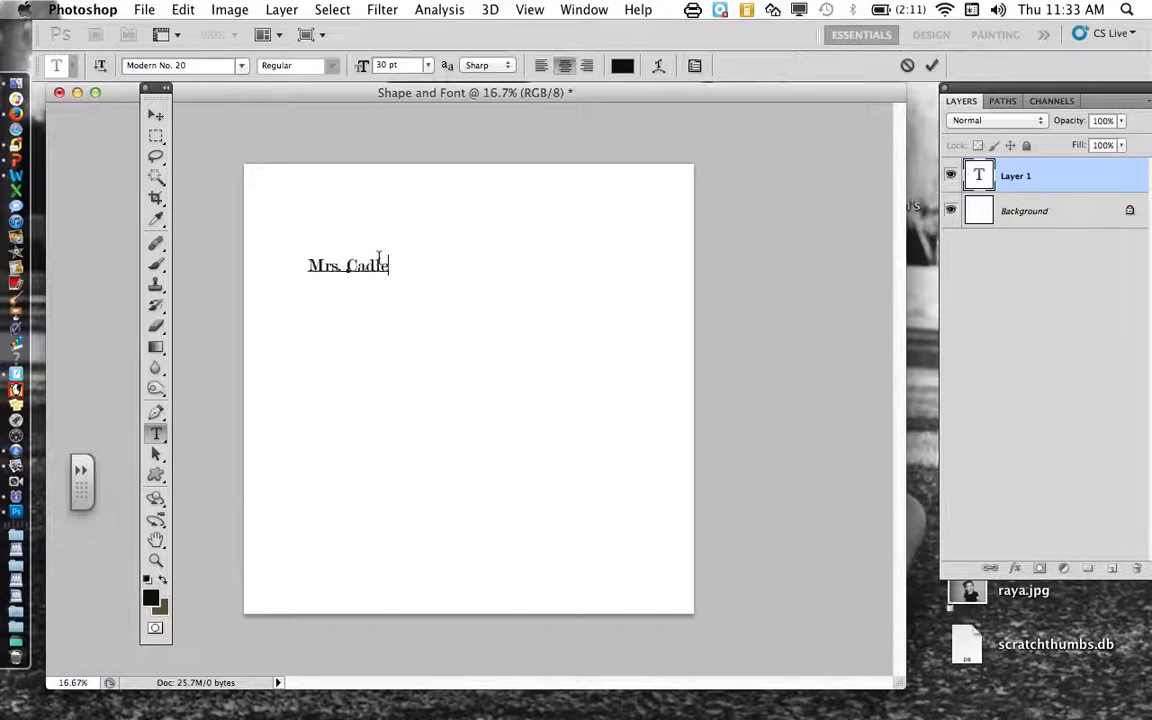
Step: Change the font of the whole name text to Mesquite Std
left_click_drag(392, 267, 305, 266)
left_click_drag(203, 66, 123, 66)
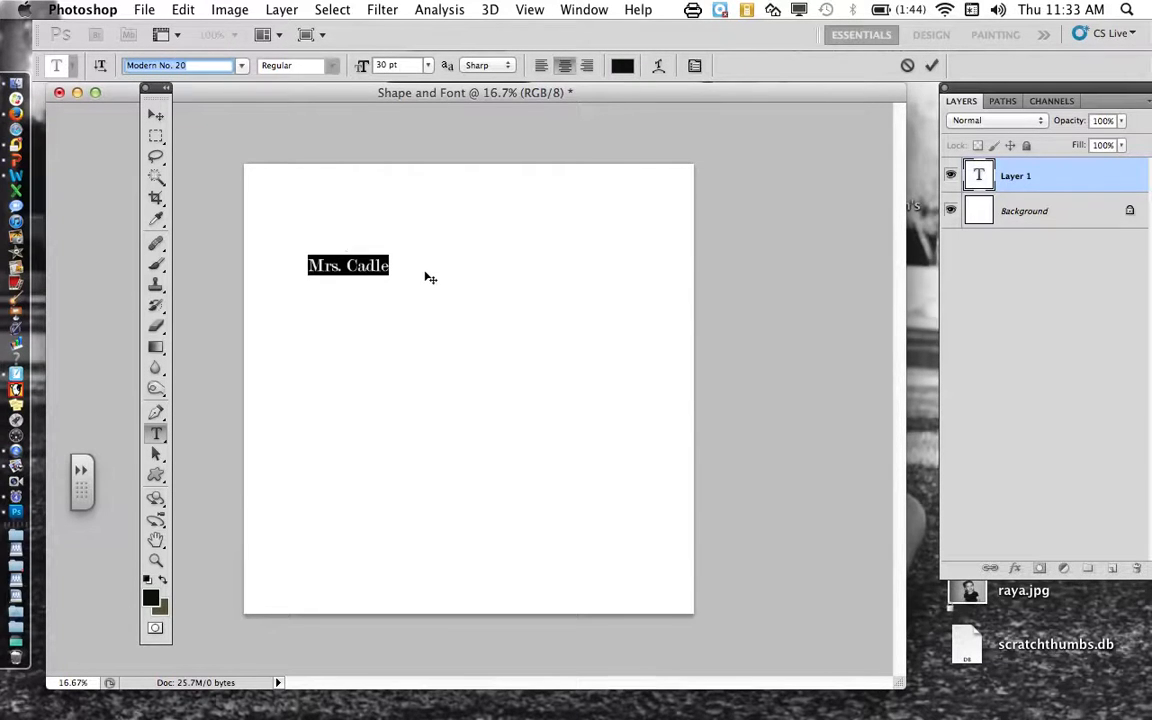
key("Up")
key("Up")
key("Up")
key("Up")
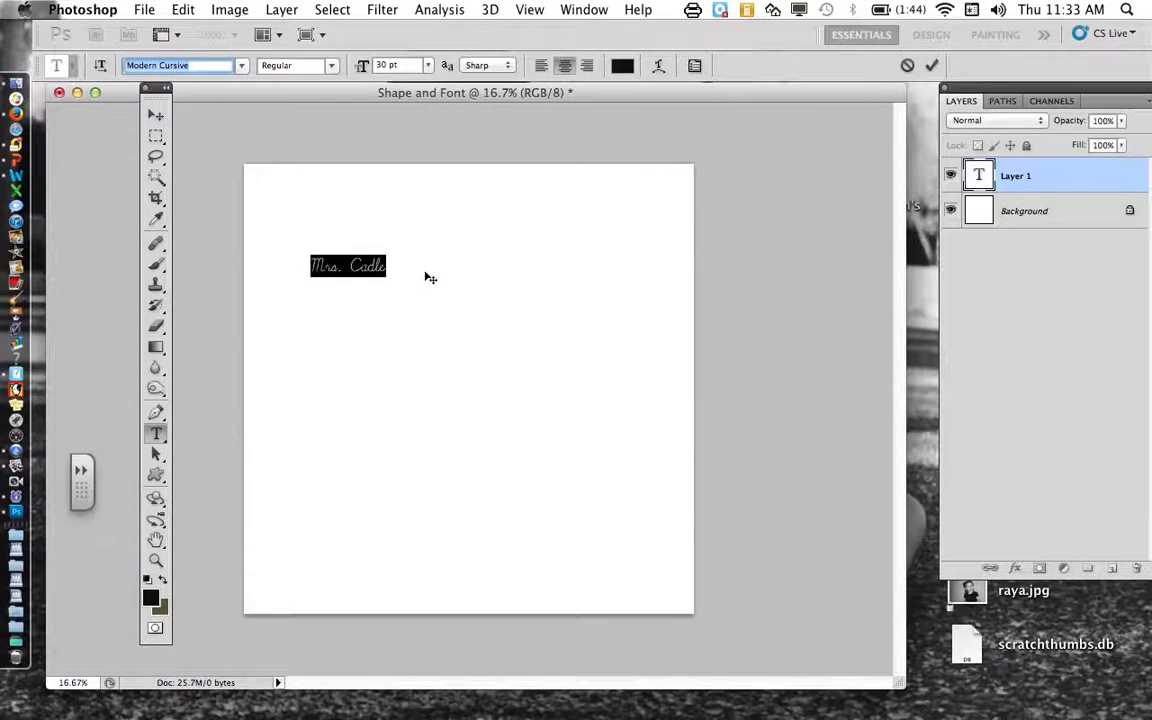
key("Up")
key("Up")
key("Up")
key("Up")
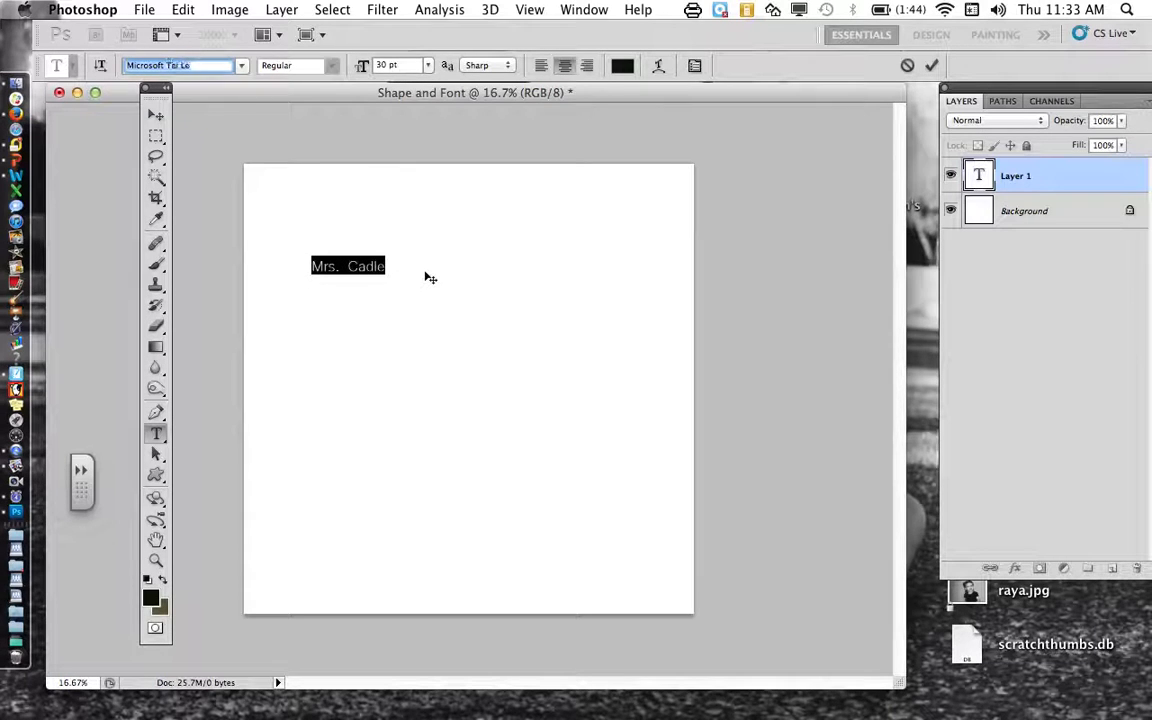
key("Up")
key("Up")
key("Up")
key("Up")
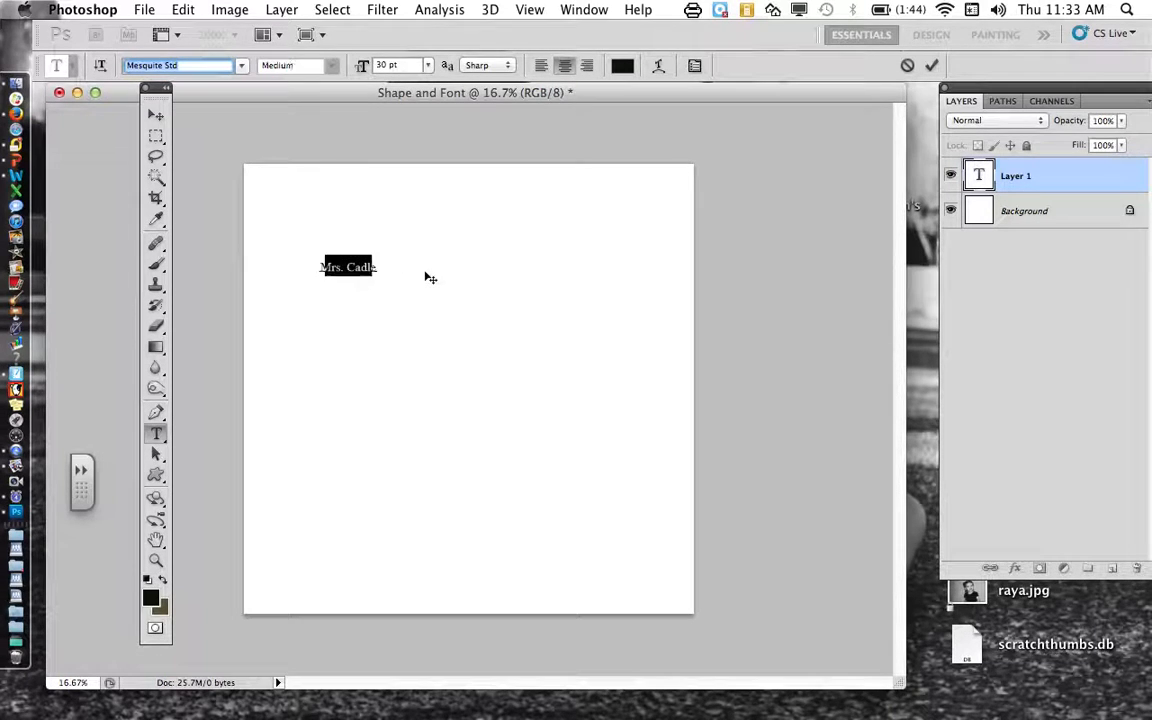
key("Down")
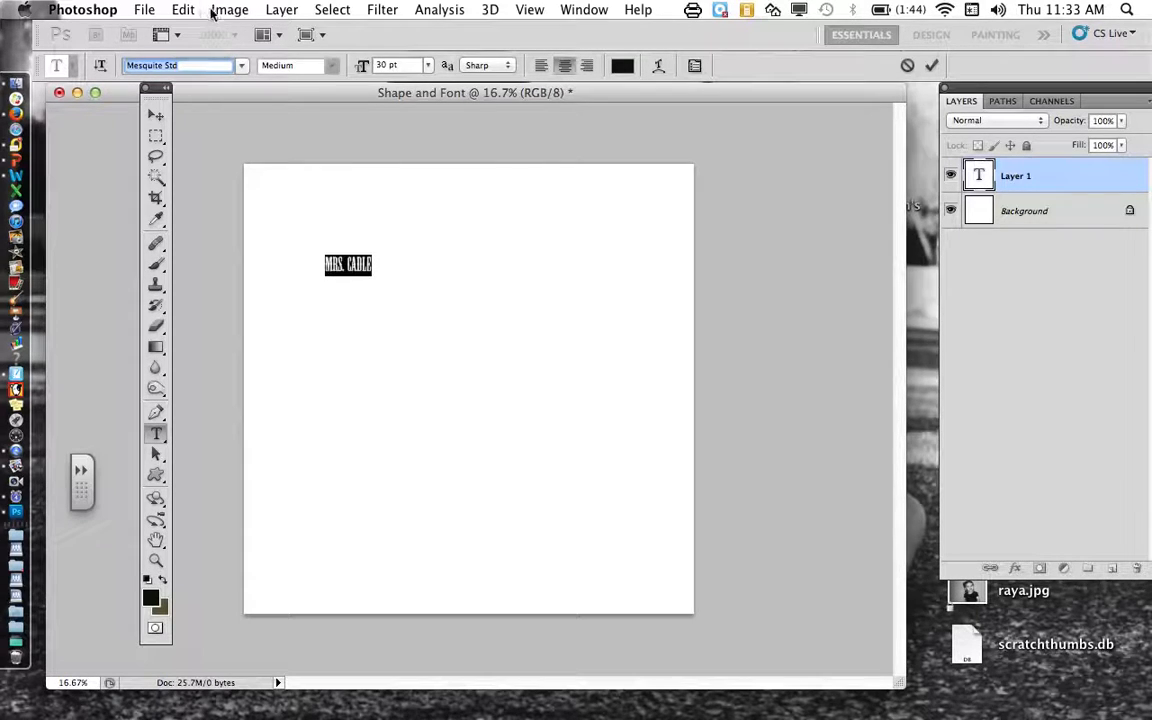
Step: Scale the name text to about 609% width and 380% height, extending it across the upper part of the canvas
left_click(183, 10)
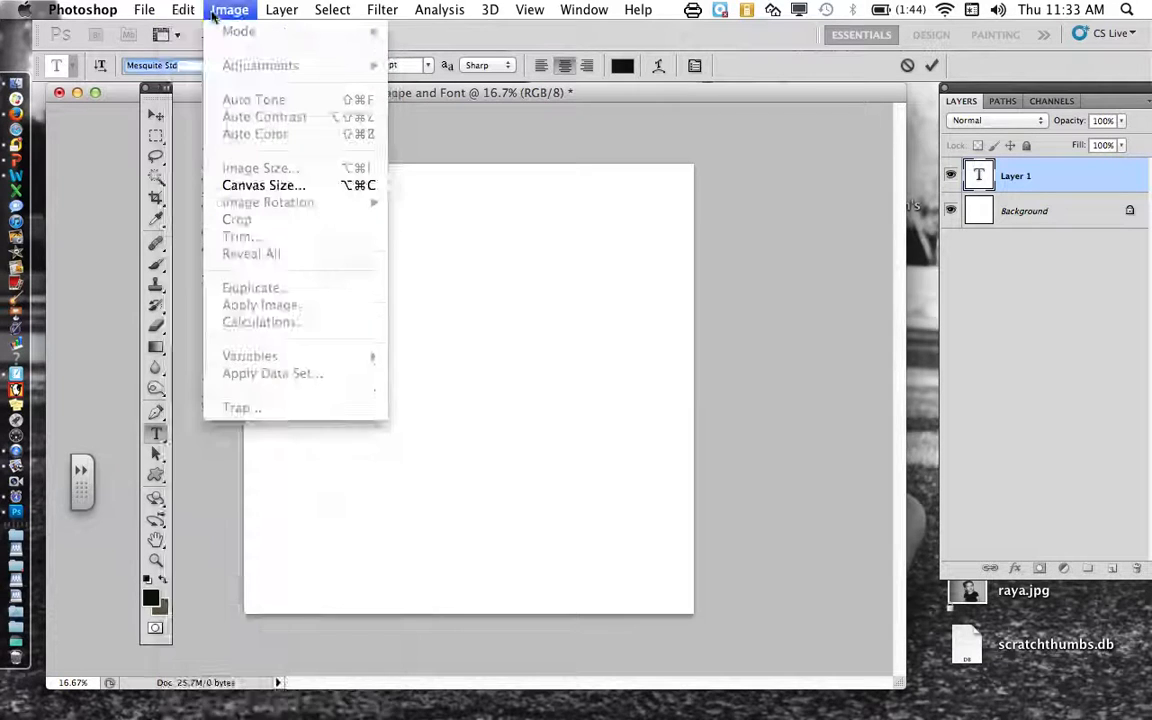
mouse_move(241, 413)
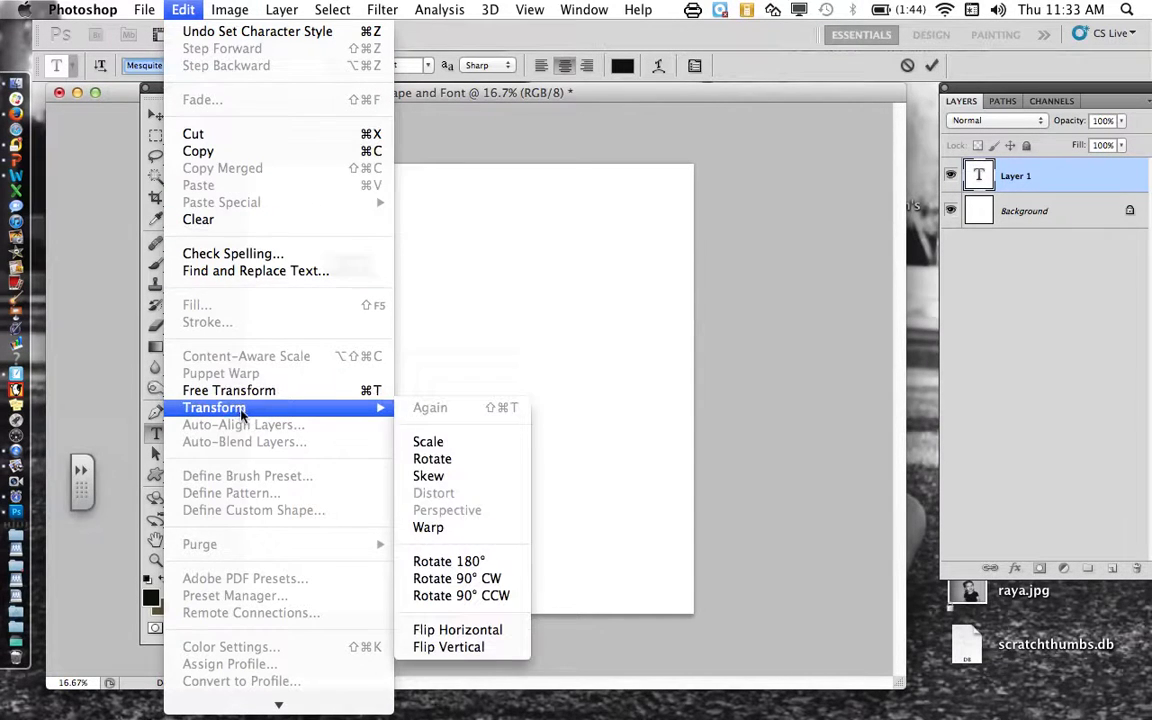
left_click(455, 444)
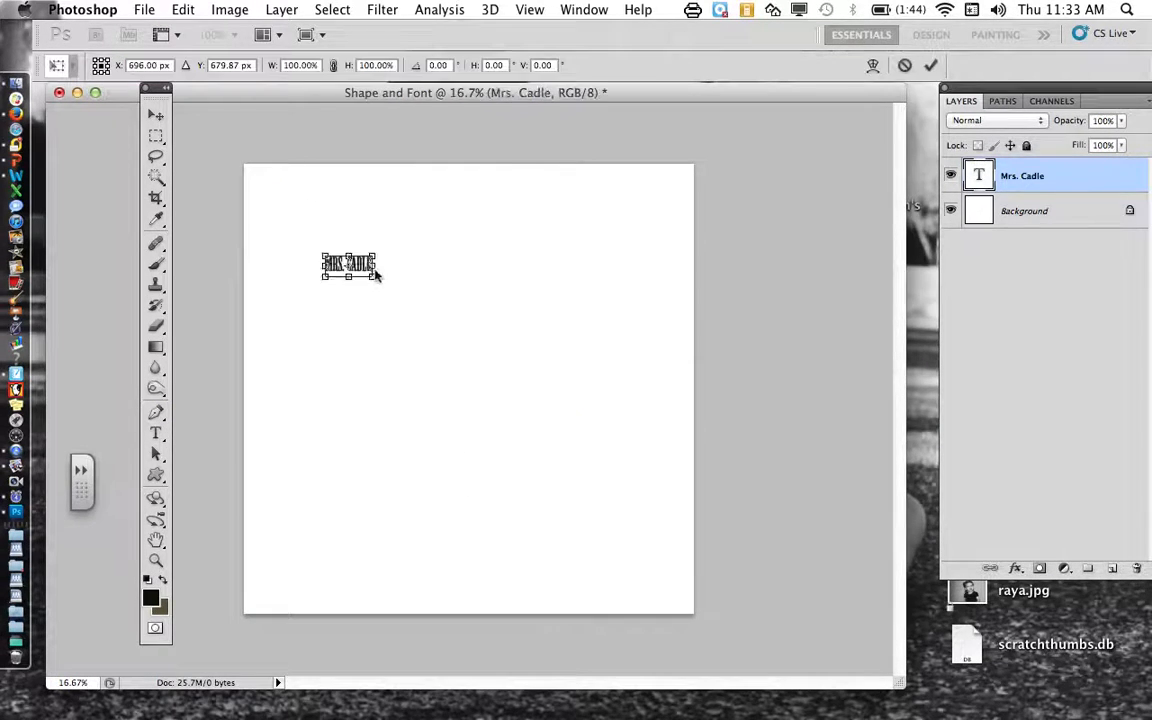
left_click_drag(375, 282, 606, 337)
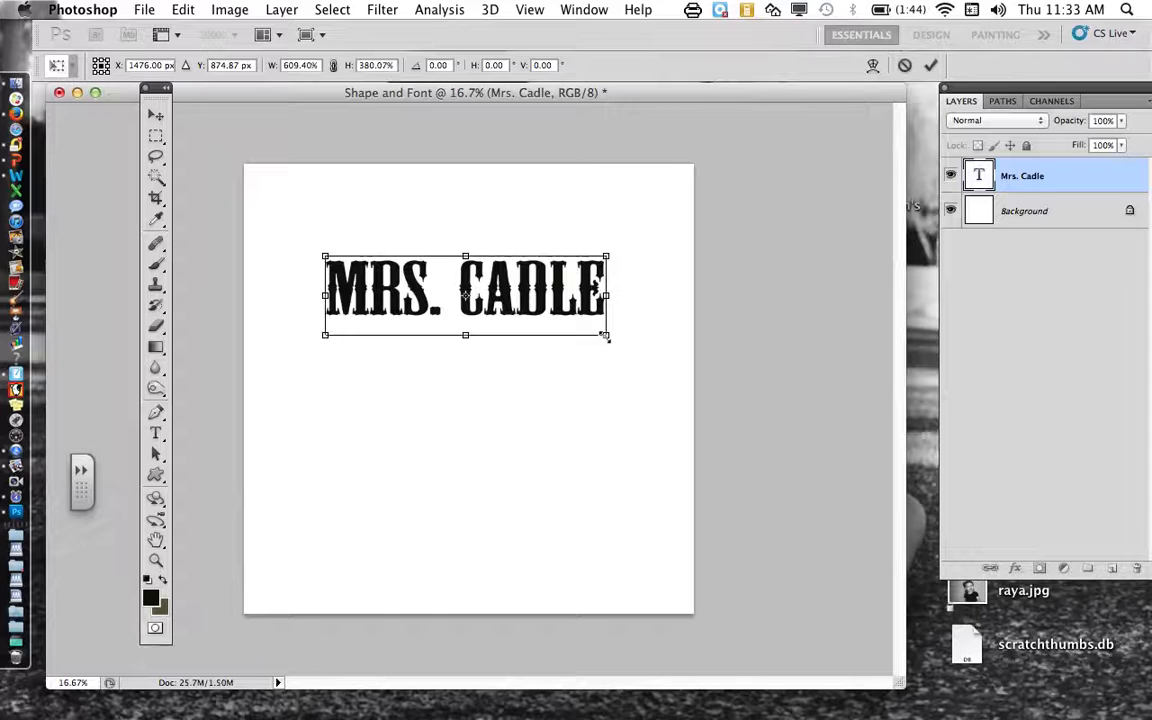
key("Return")
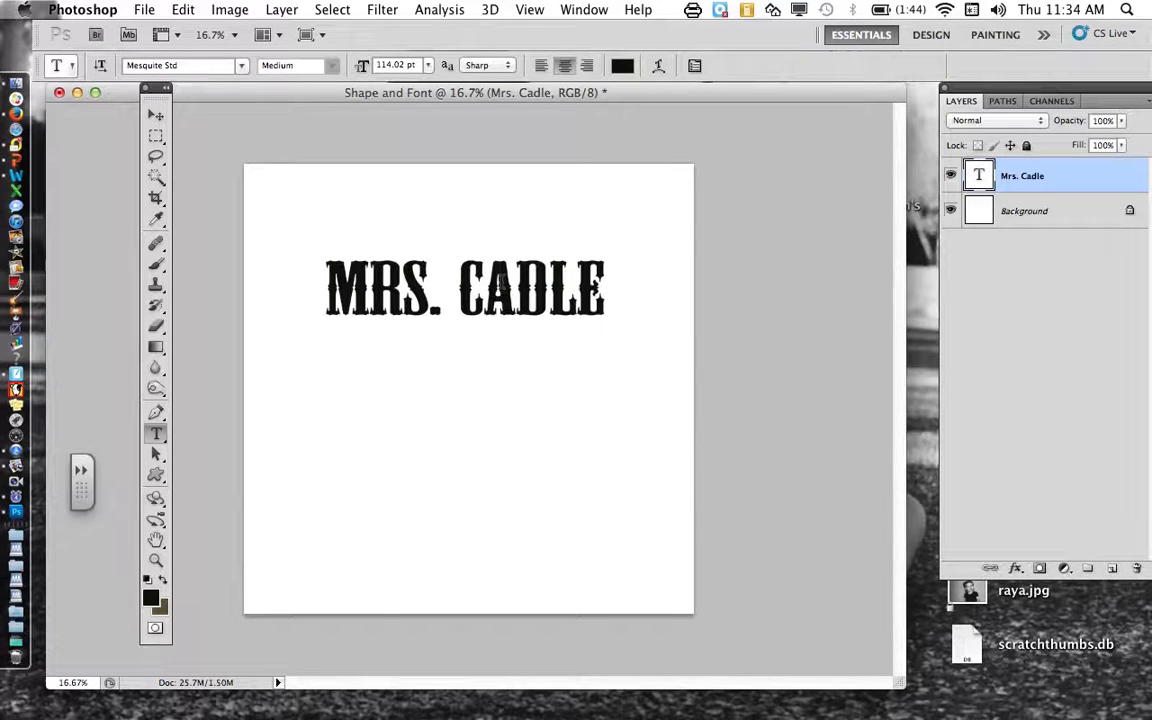
Step: Warp the name text with a horizontal Arc style and a bend of +38%
left_click(660, 68)
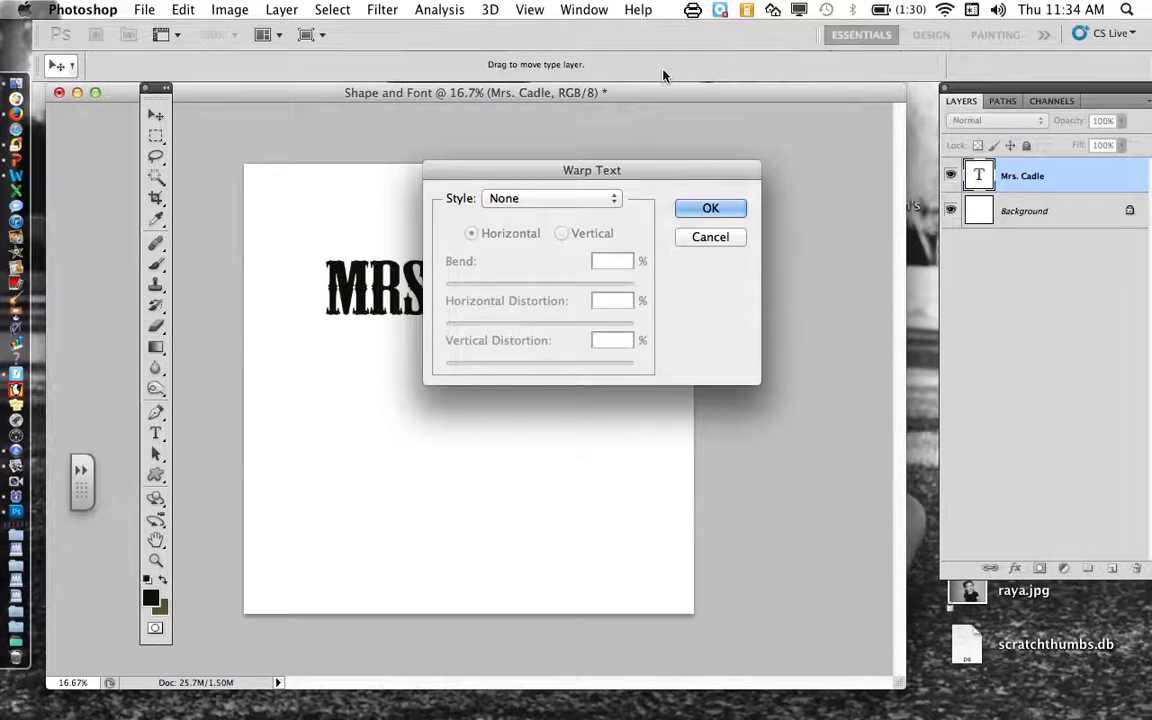
left_click_drag(635, 176, 713, 138)
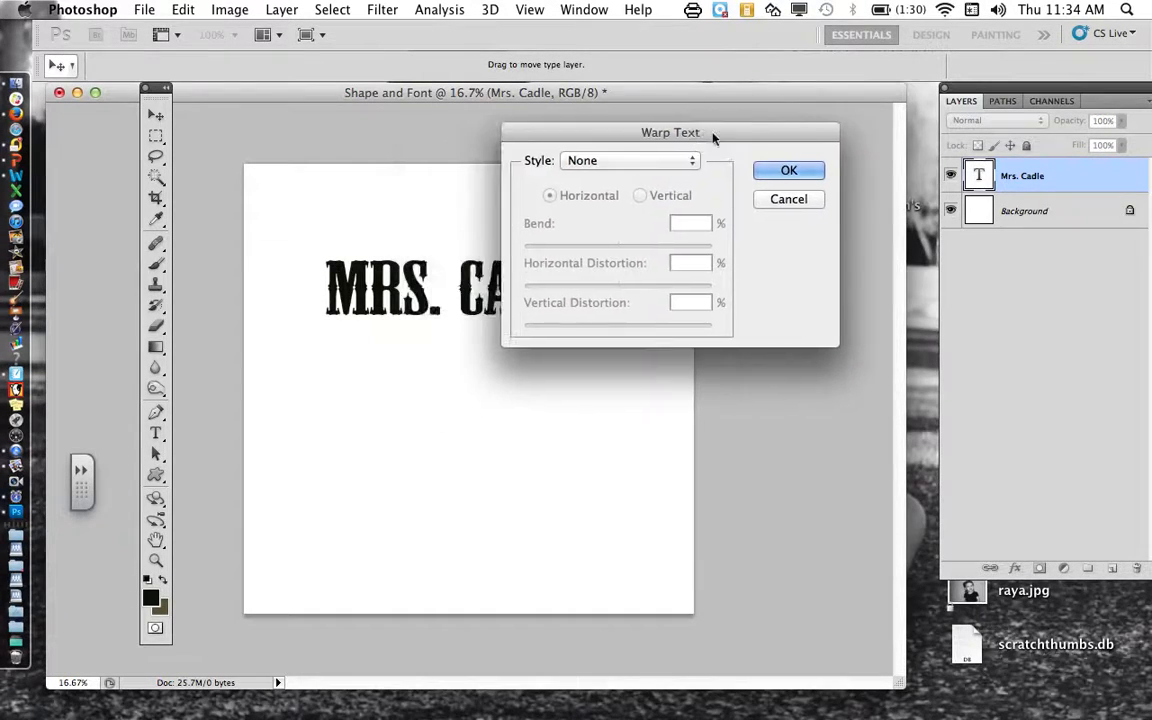
left_click(688, 160)
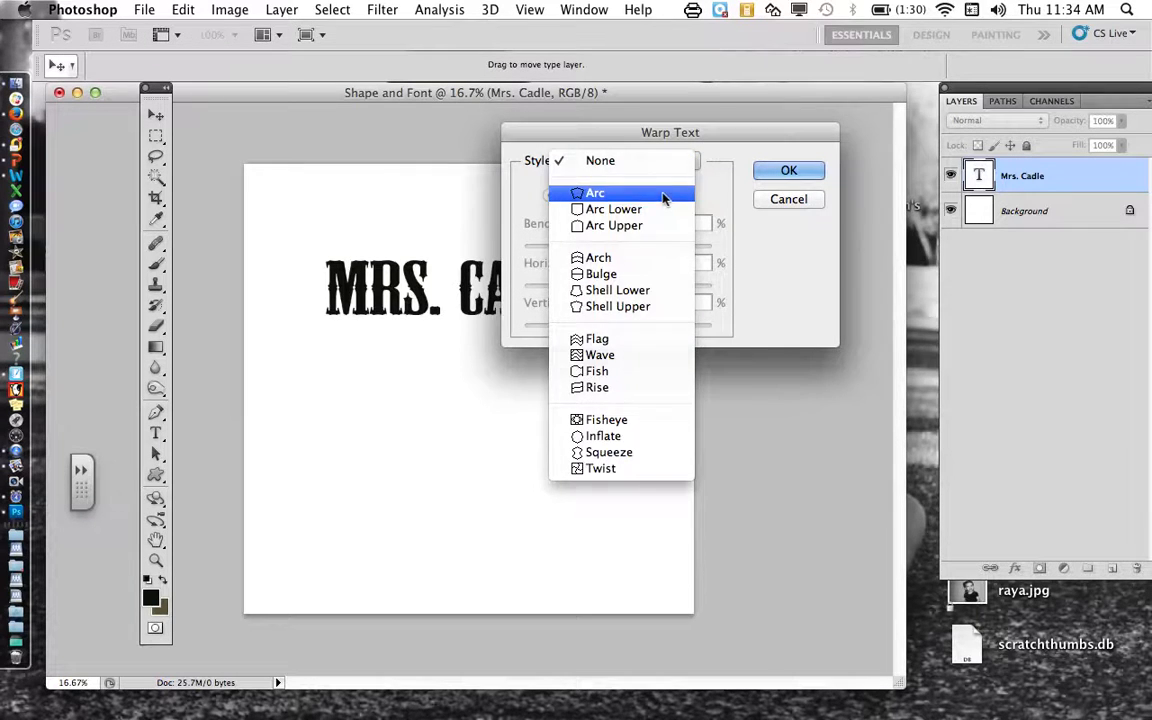
left_click(662, 194)
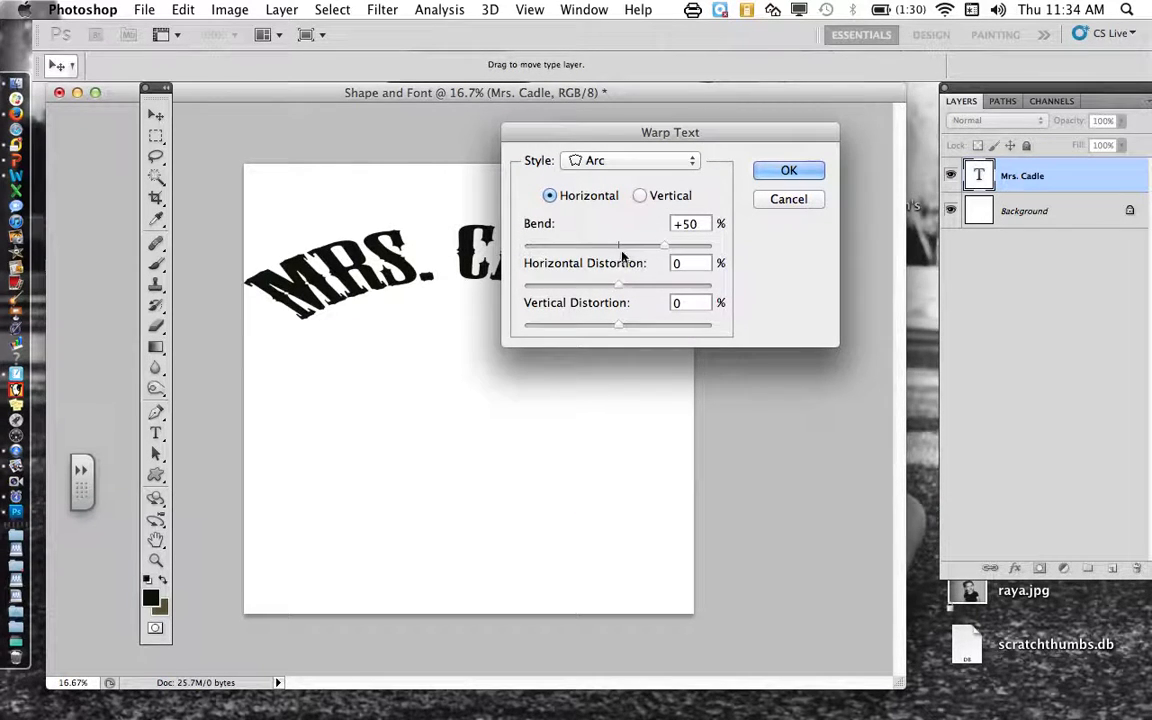
left_click_drag(665, 245, 655, 249)
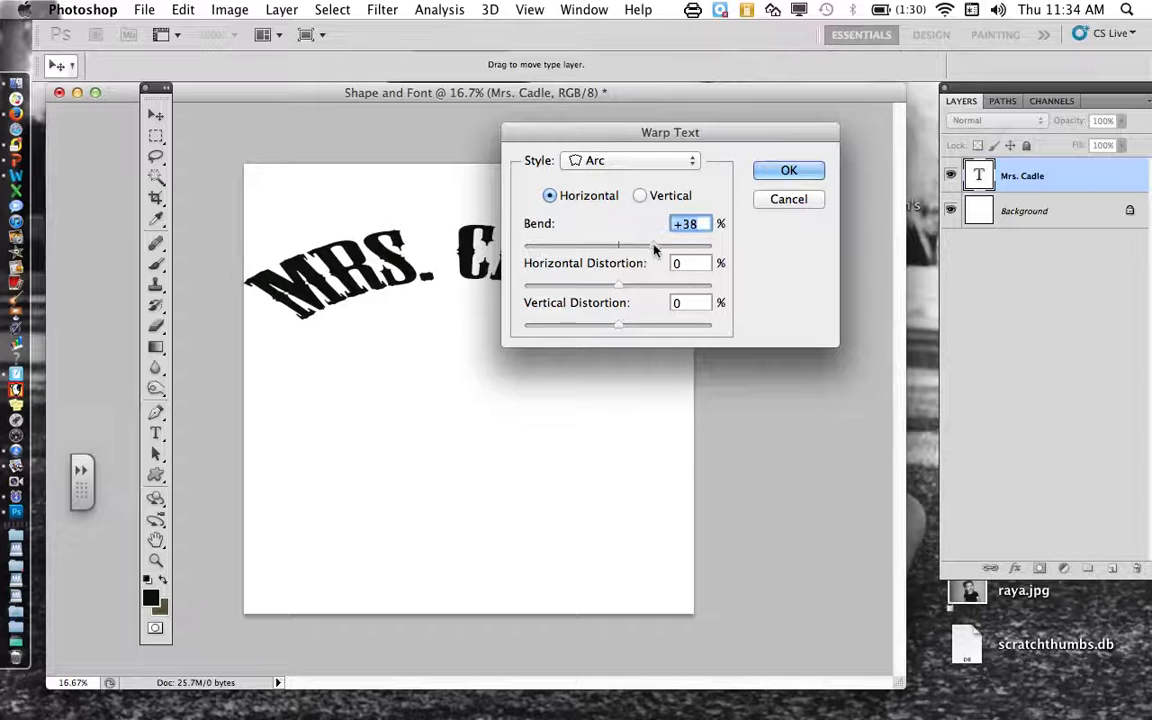
left_click(789, 171)
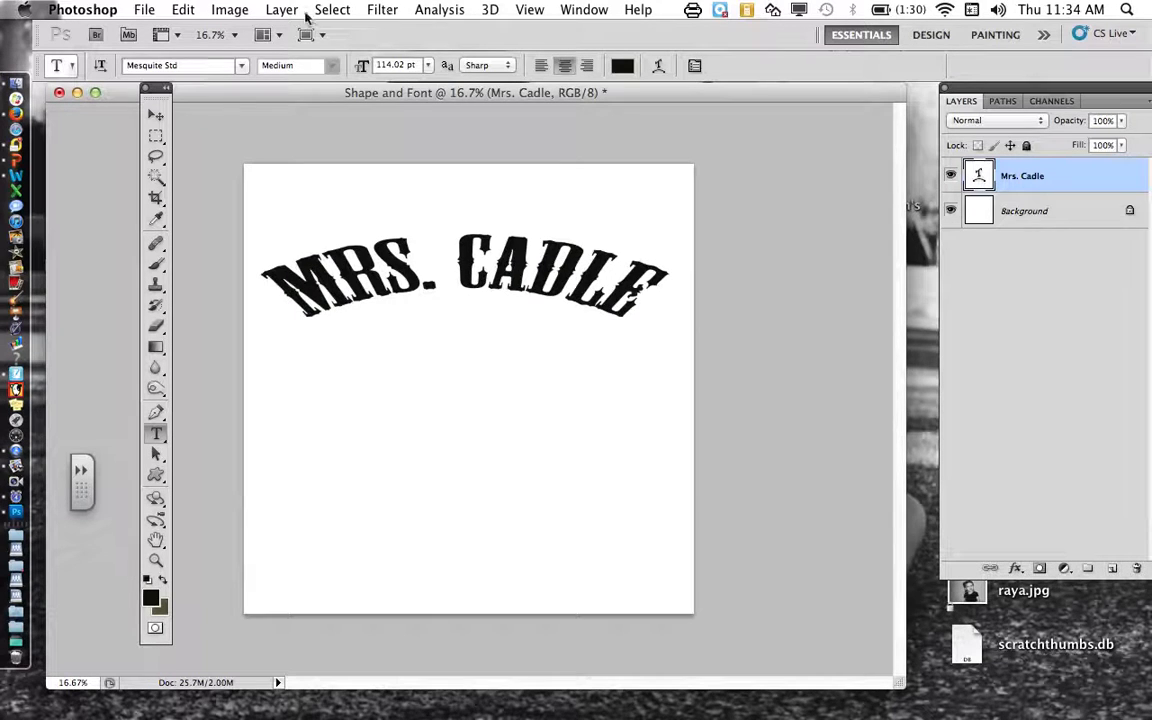
Step: Rasterize the warped name text layer
left_click(272, 12)
mouse_move(377, 362)
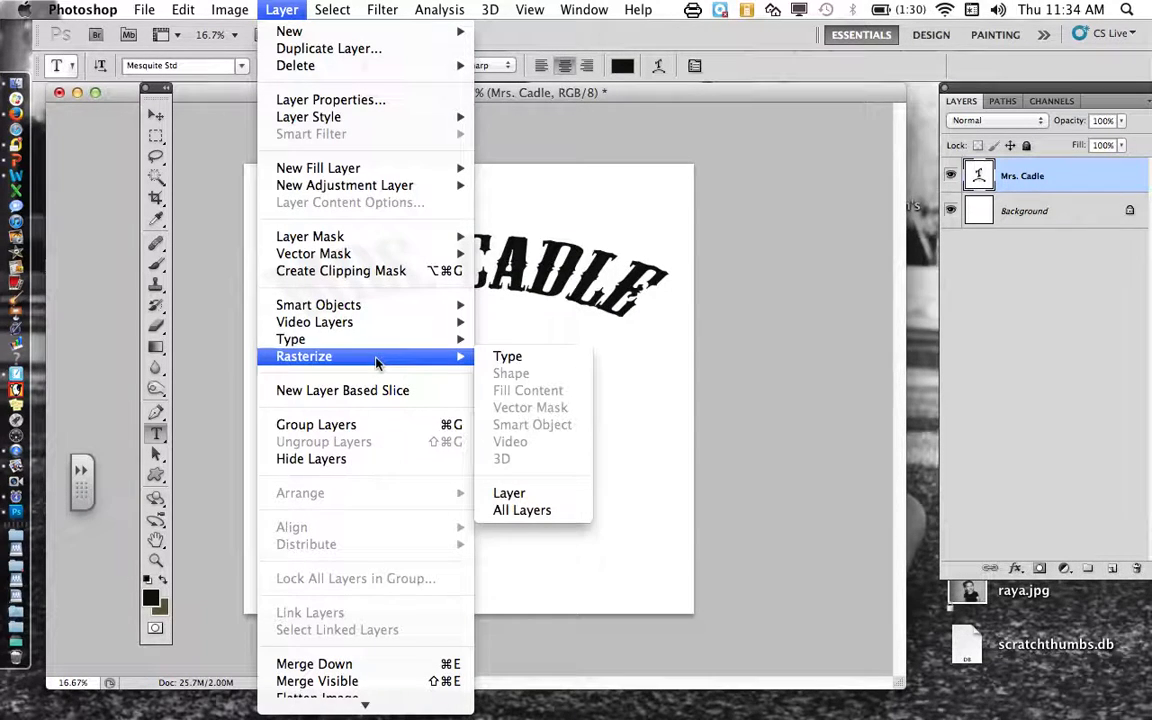
left_click(524, 496)
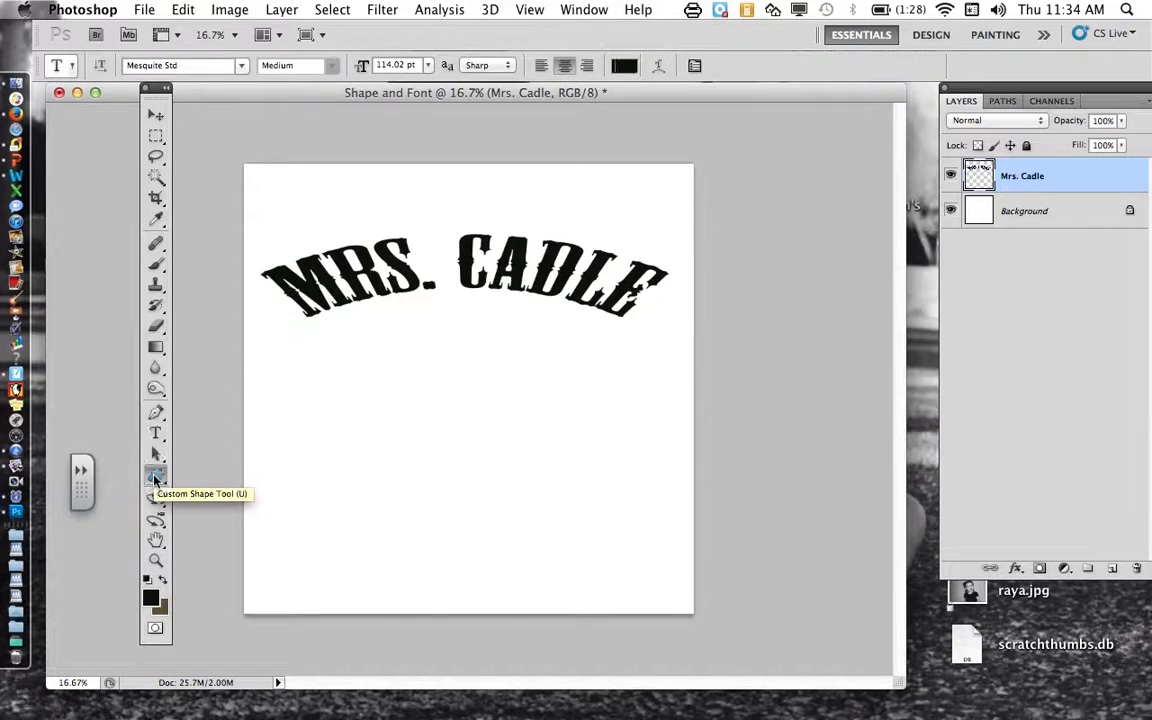
Step: Draw a large black heart custom shape centred below the arched name text
left_click(155, 478)
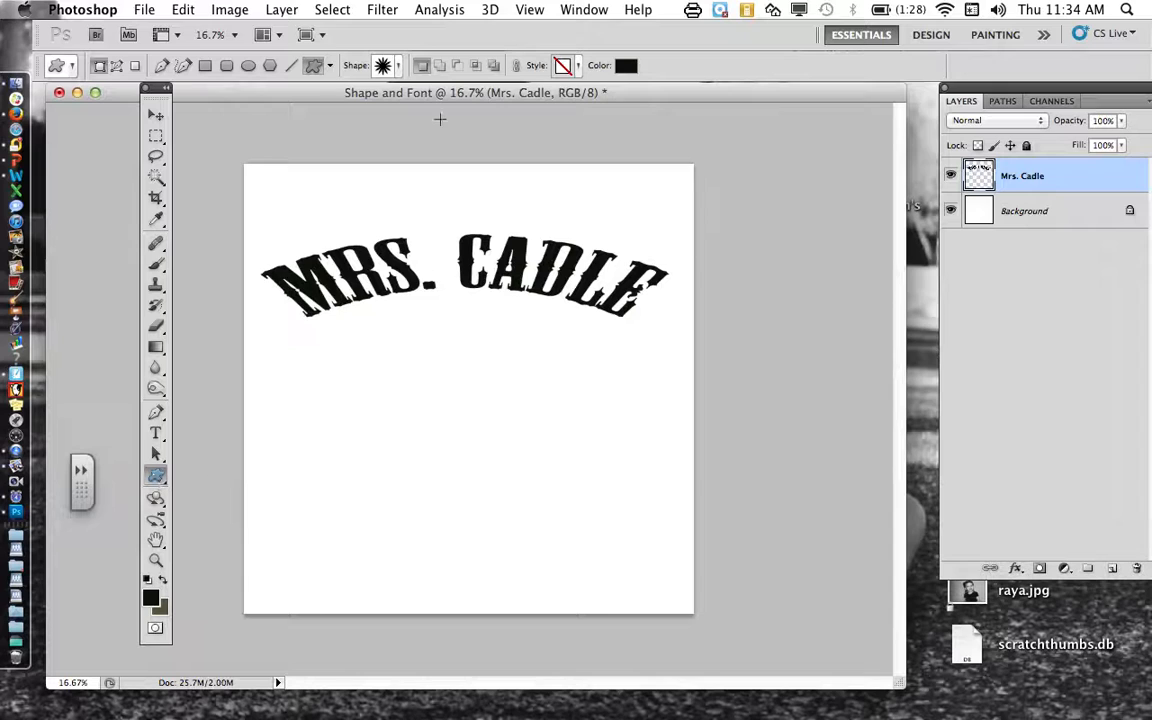
left_click(392, 64)
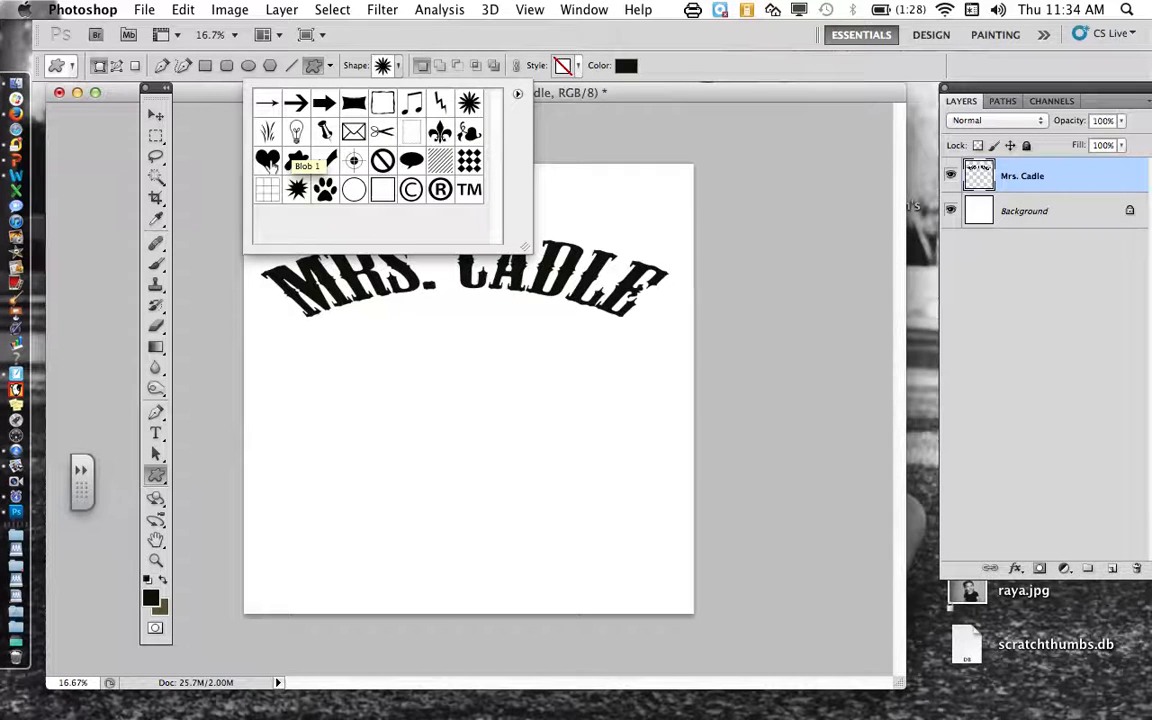
left_click(269, 161)
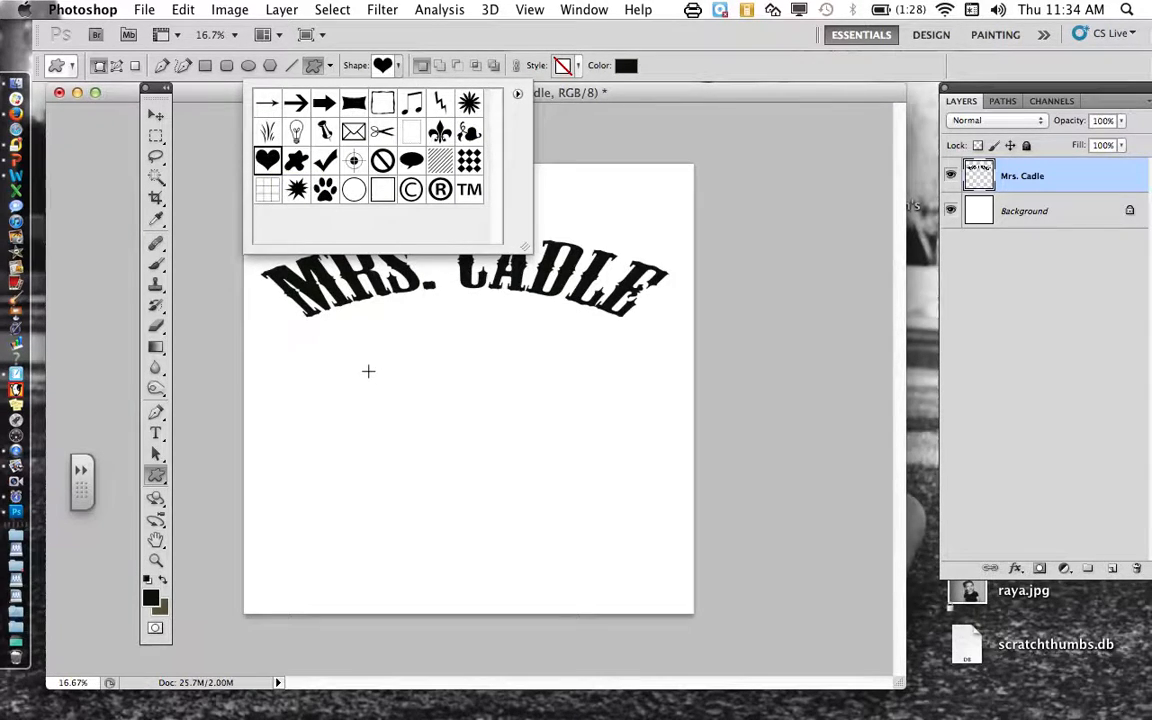
left_click(370, 373)
left_click_drag(368, 372, 564, 510)
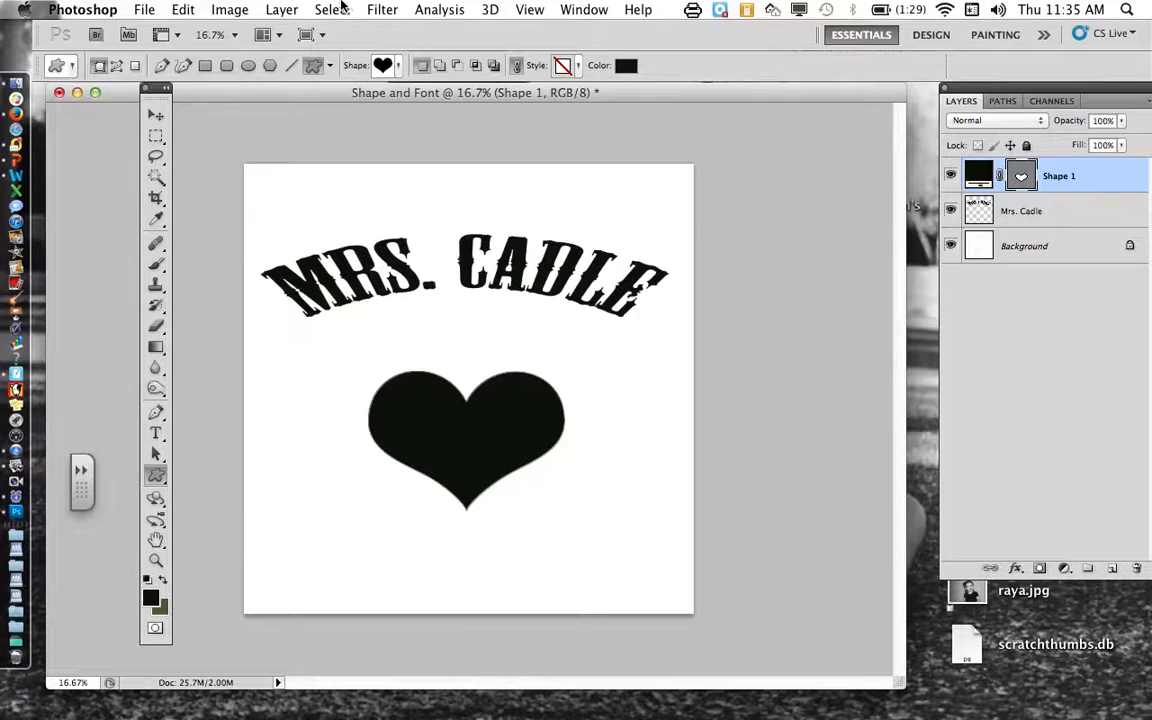
Step: Rasterize the heart shape layer
left_click(268, 10)
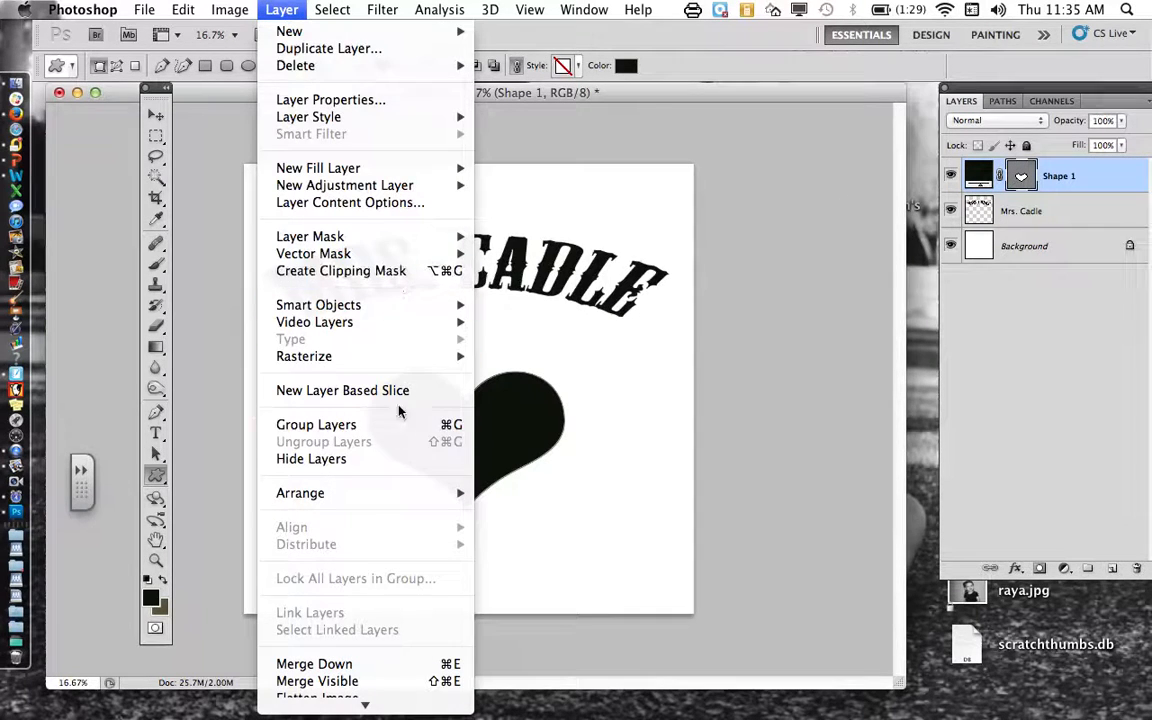
mouse_move(423, 355)
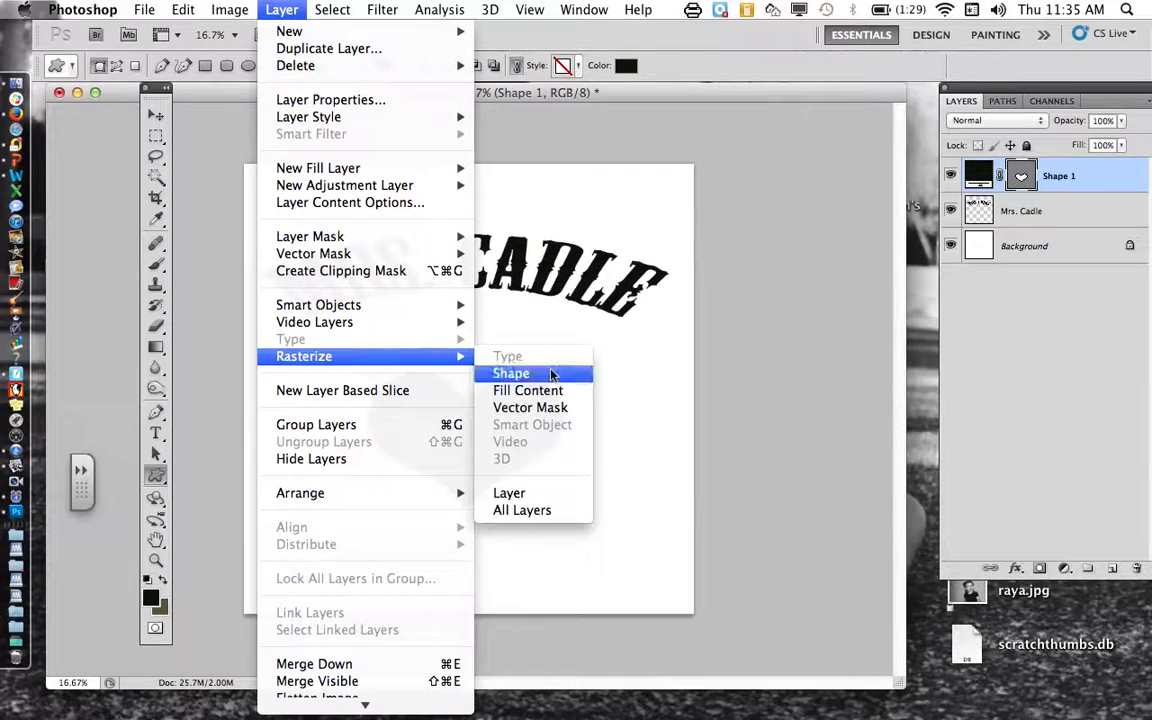
left_click(525, 493)
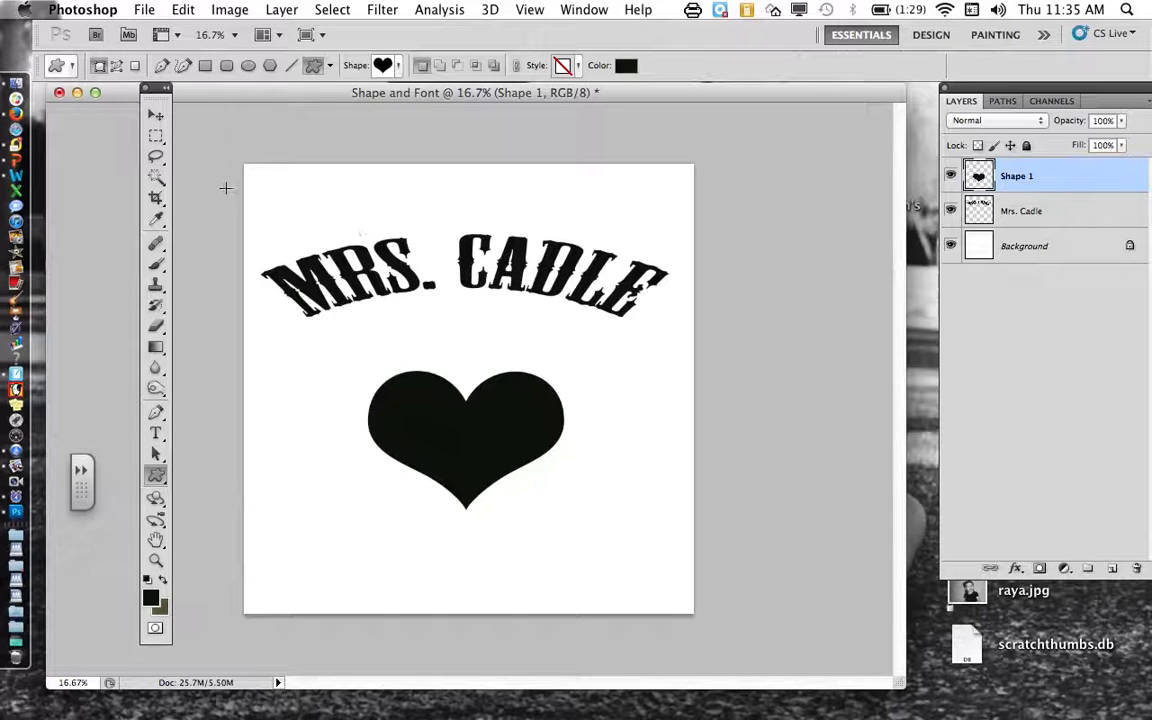
Step: Select the heart with the Magic Wand and fill it with a horizontal blue-red-yellow linear gradient, blue at its left side
left_click(155, 180)
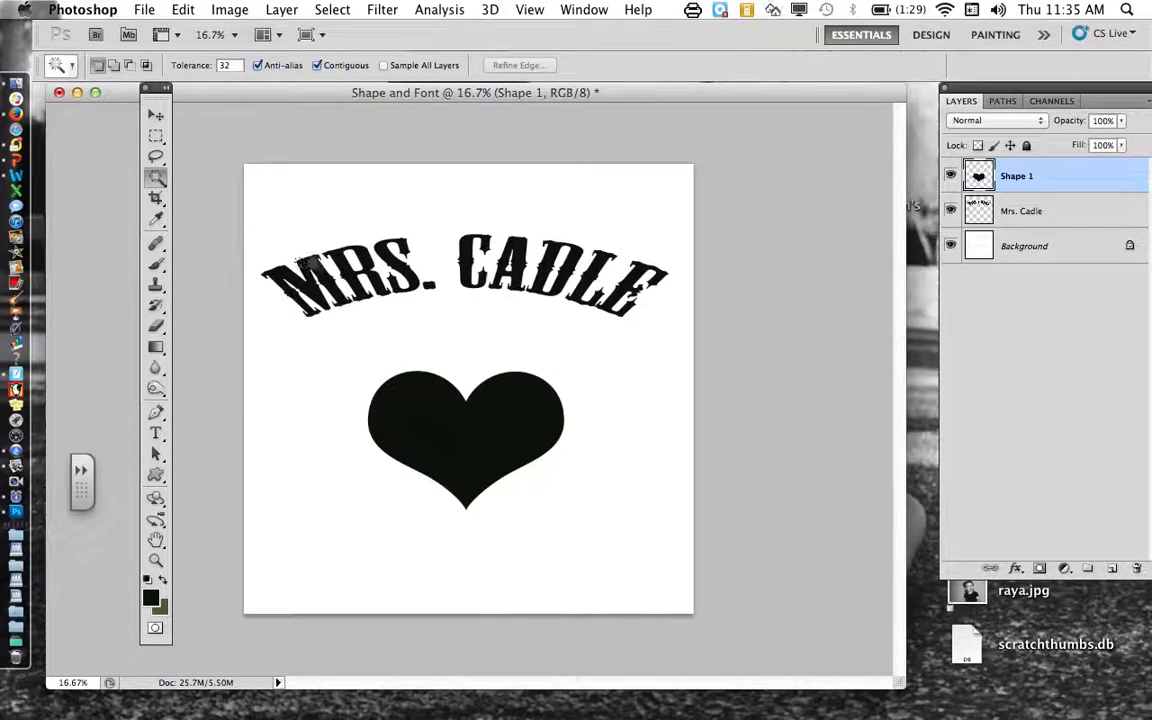
left_click(521, 421)
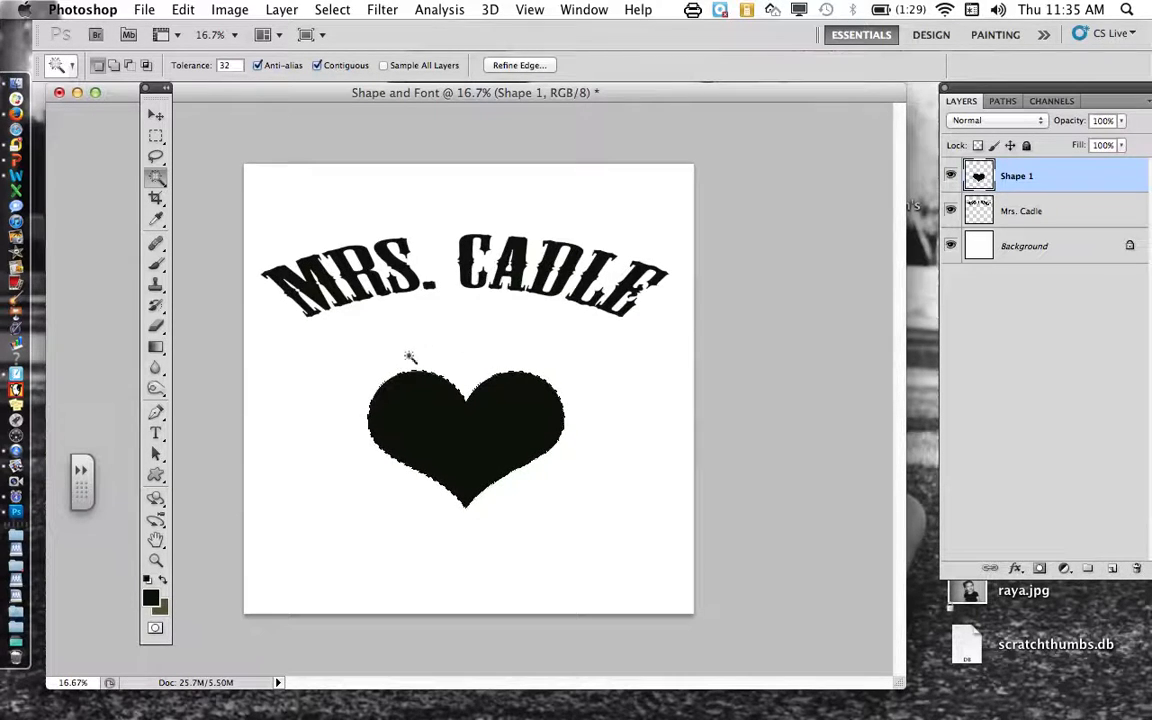
left_click(158, 347)
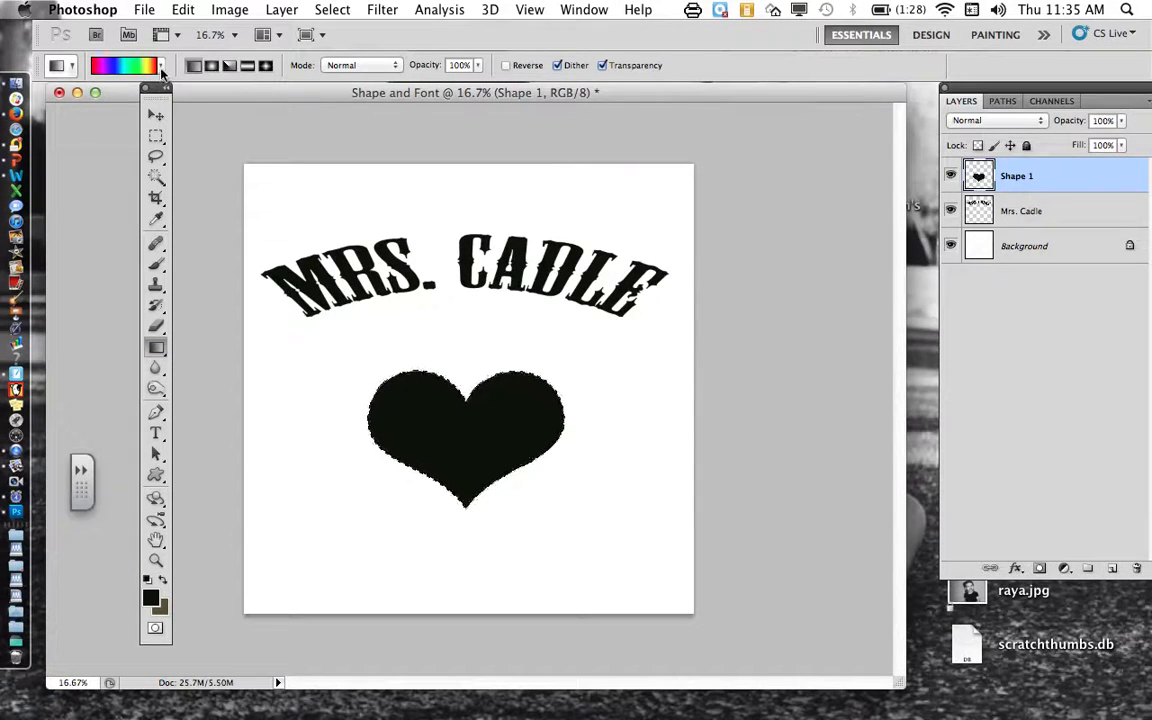
left_click(161, 68)
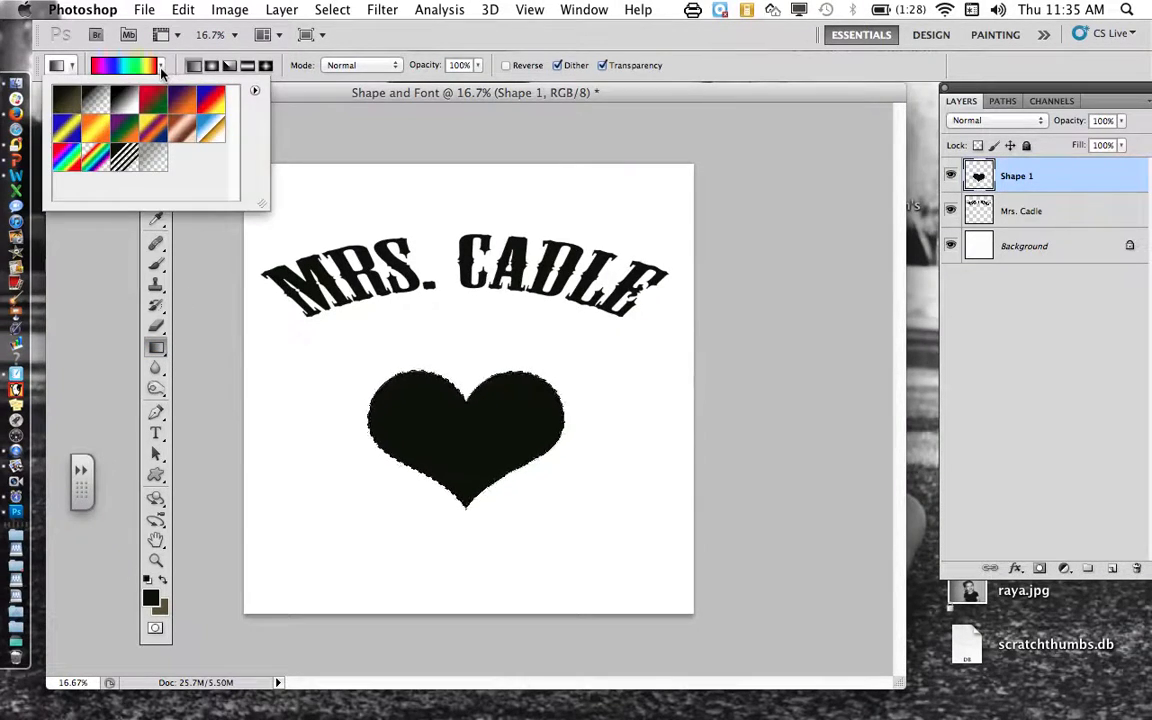
left_click(208, 105)
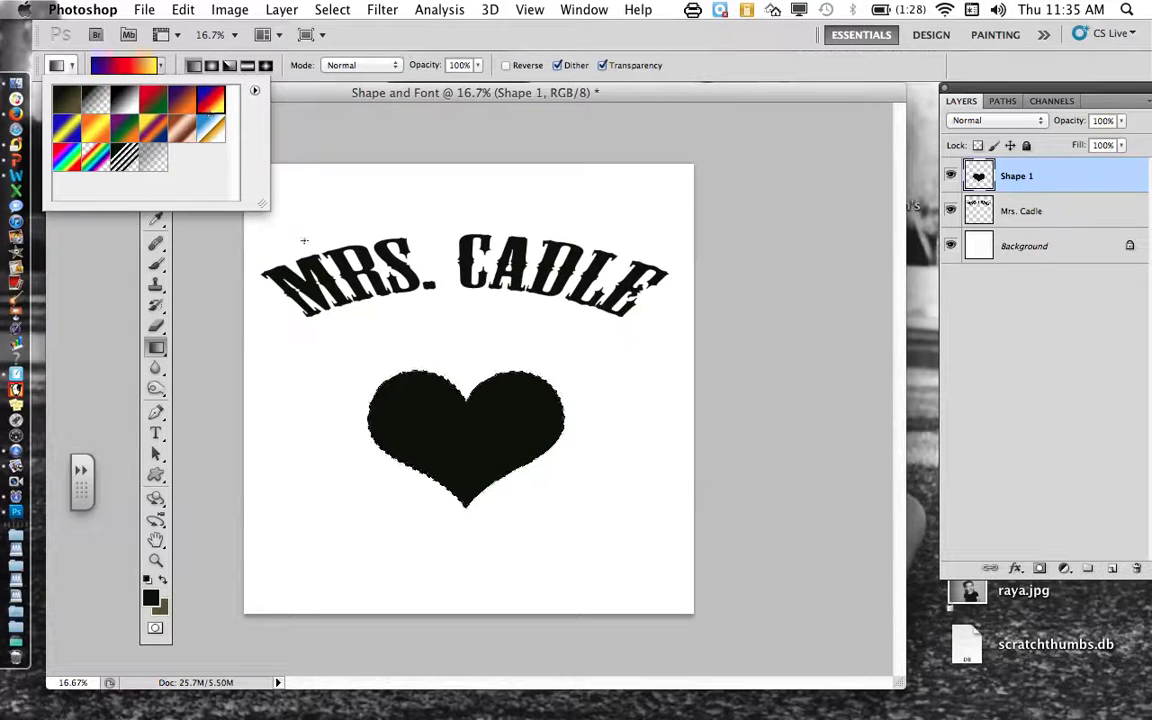
left_click_drag(343, 413, 489, 414)
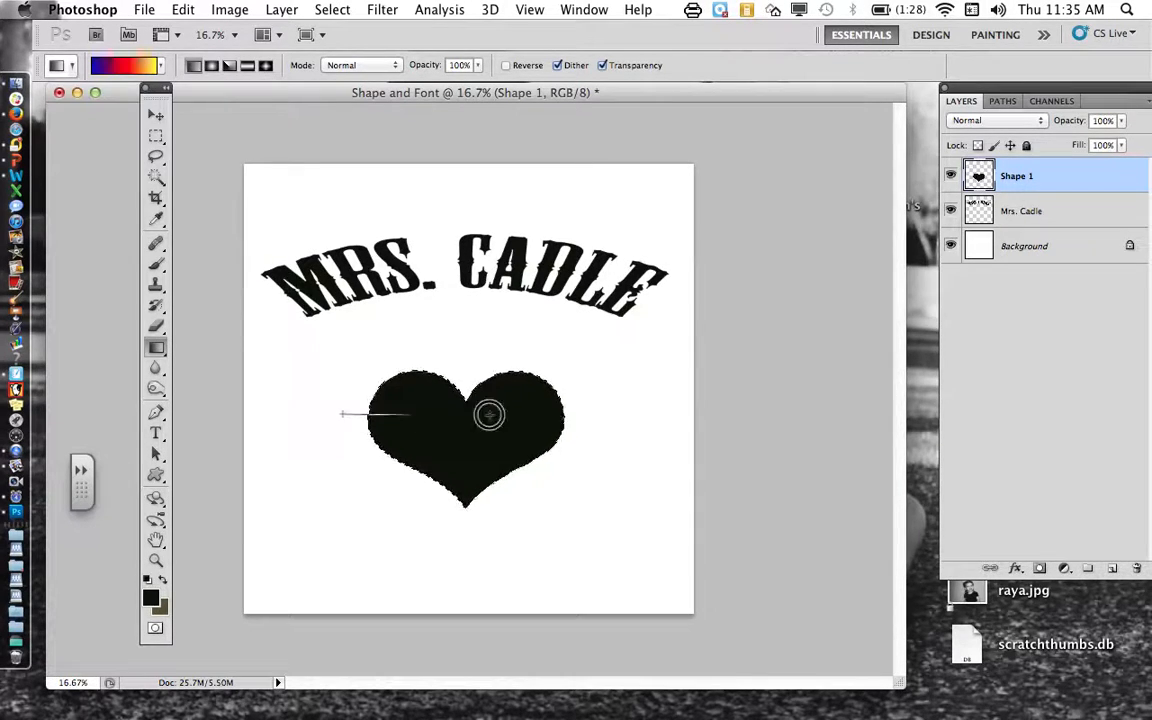
left_click_drag(592, 413, 609, 409)
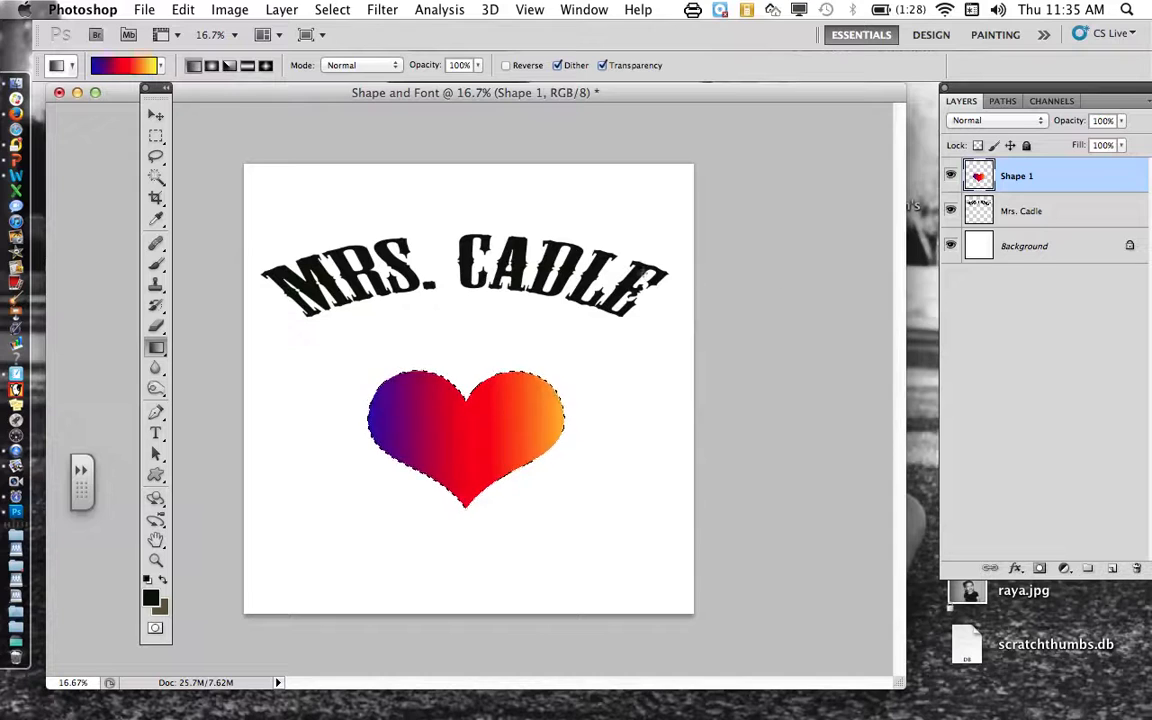
Step: Select all the black letters on the name text layer, using the Magic Wand on the first letter and extending to similar pixels
left_click(1020, 211)
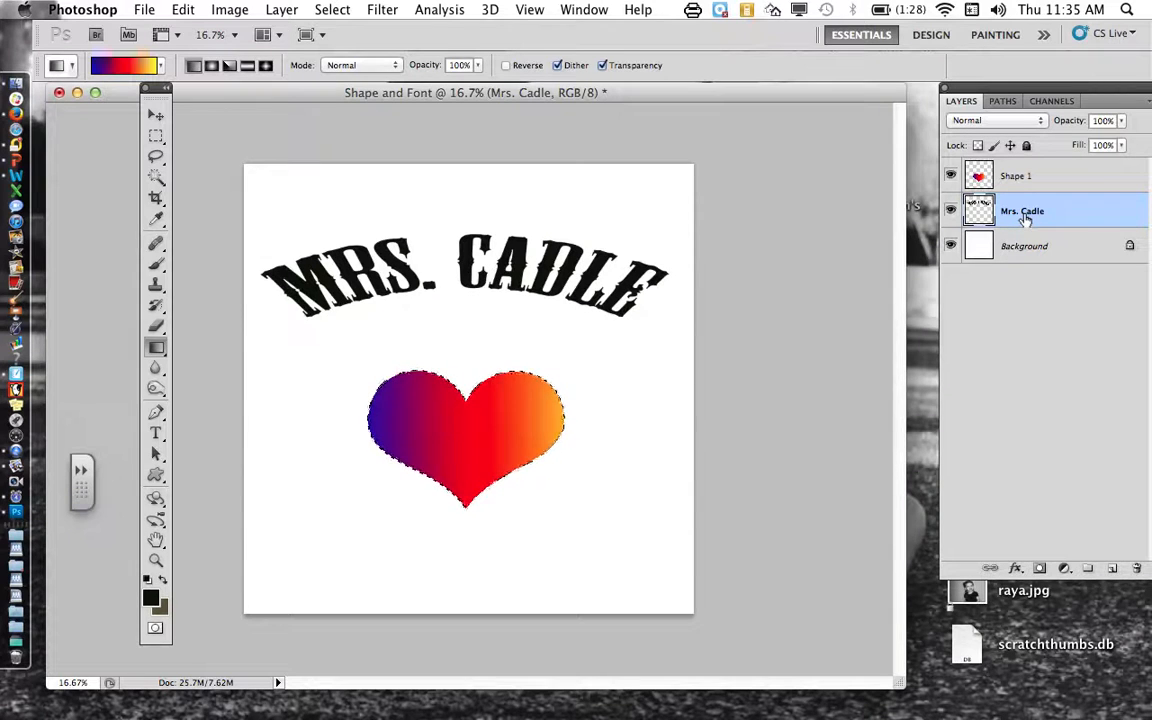
left_click(155, 177)
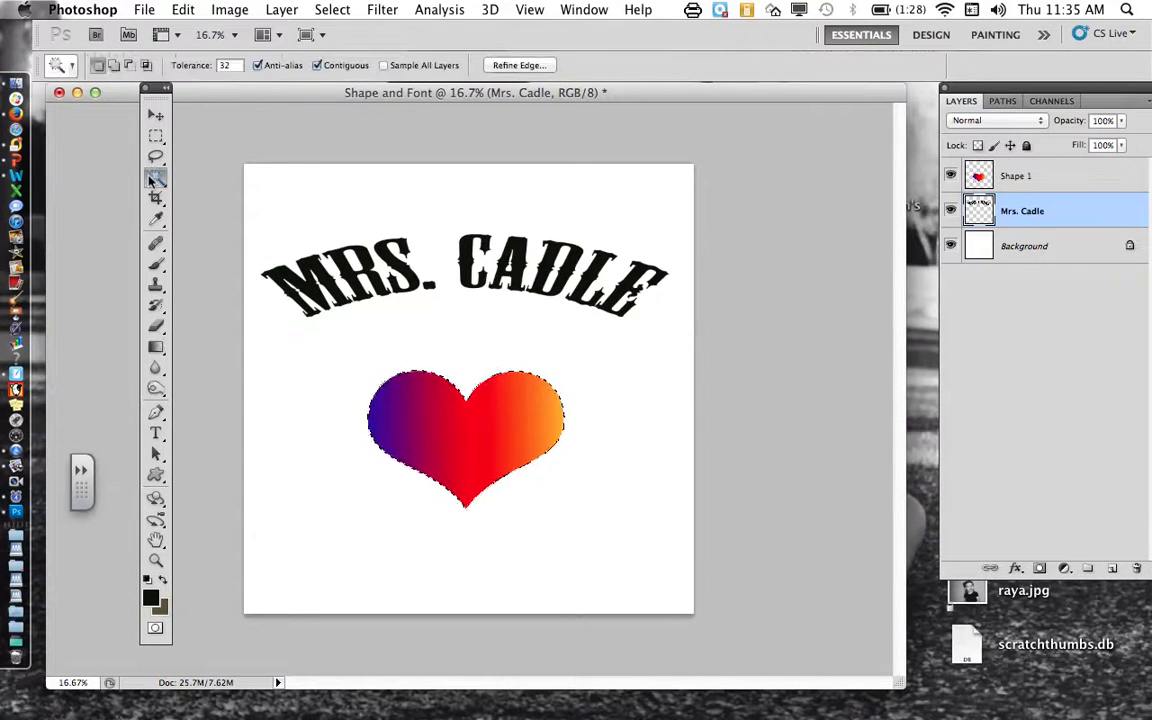
left_click(279, 278)
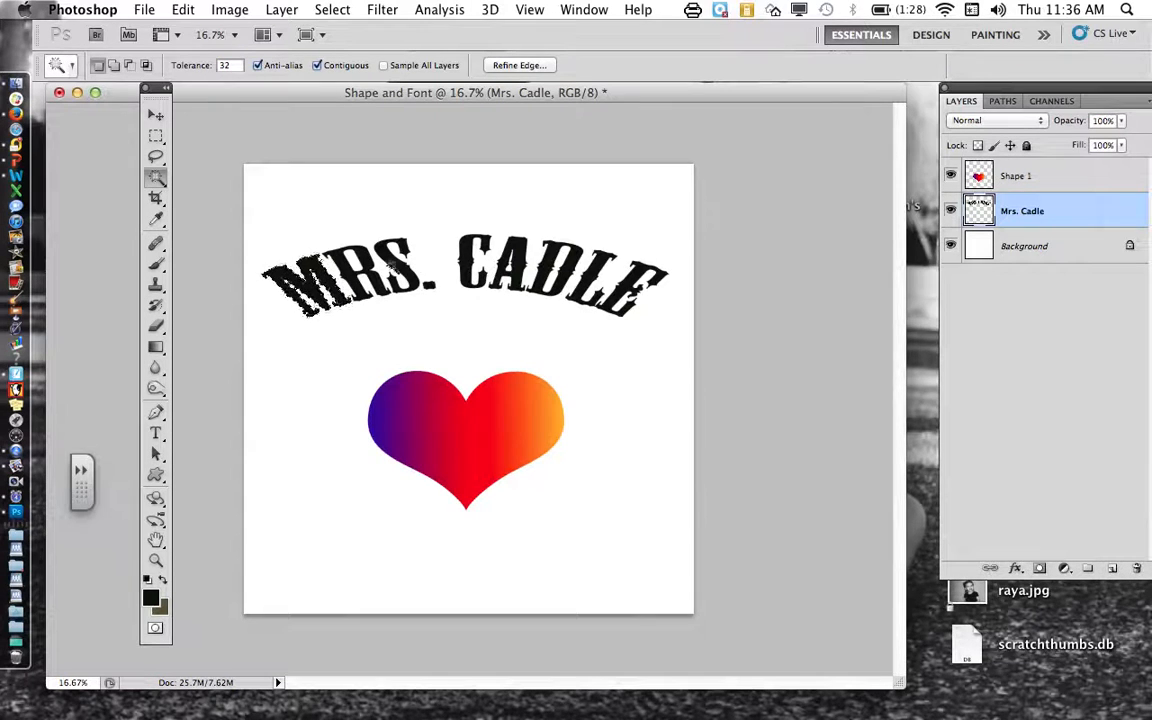
left_click(345, 11)
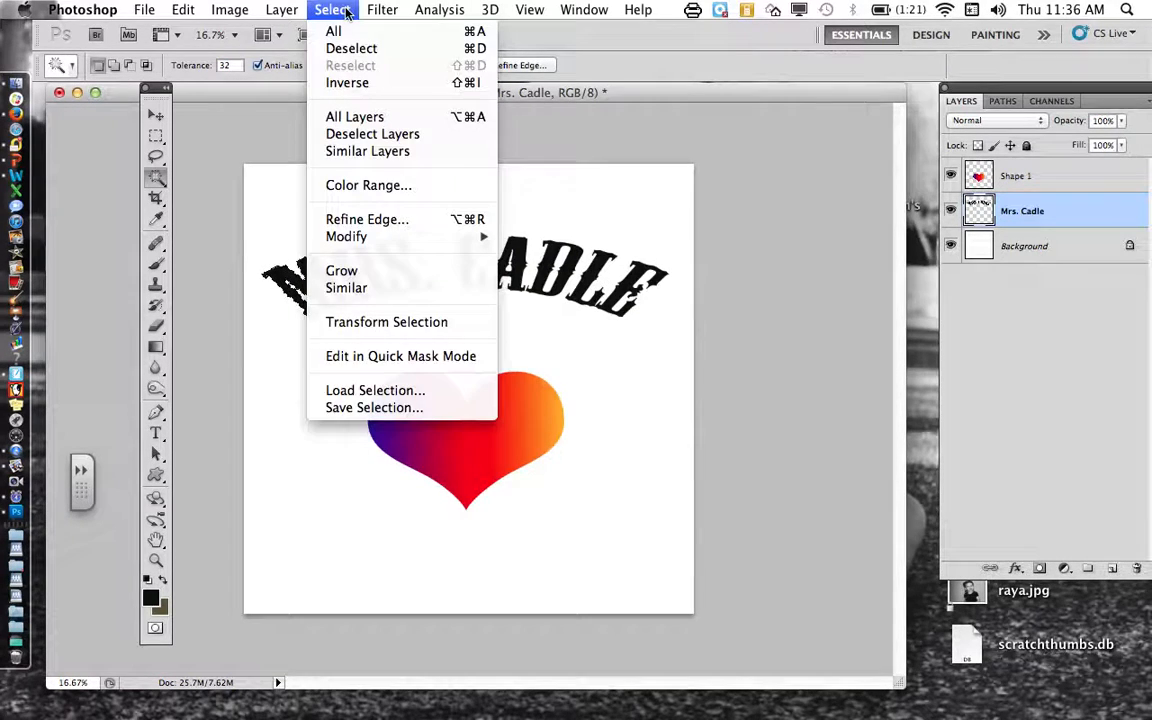
left_click(375, 289)
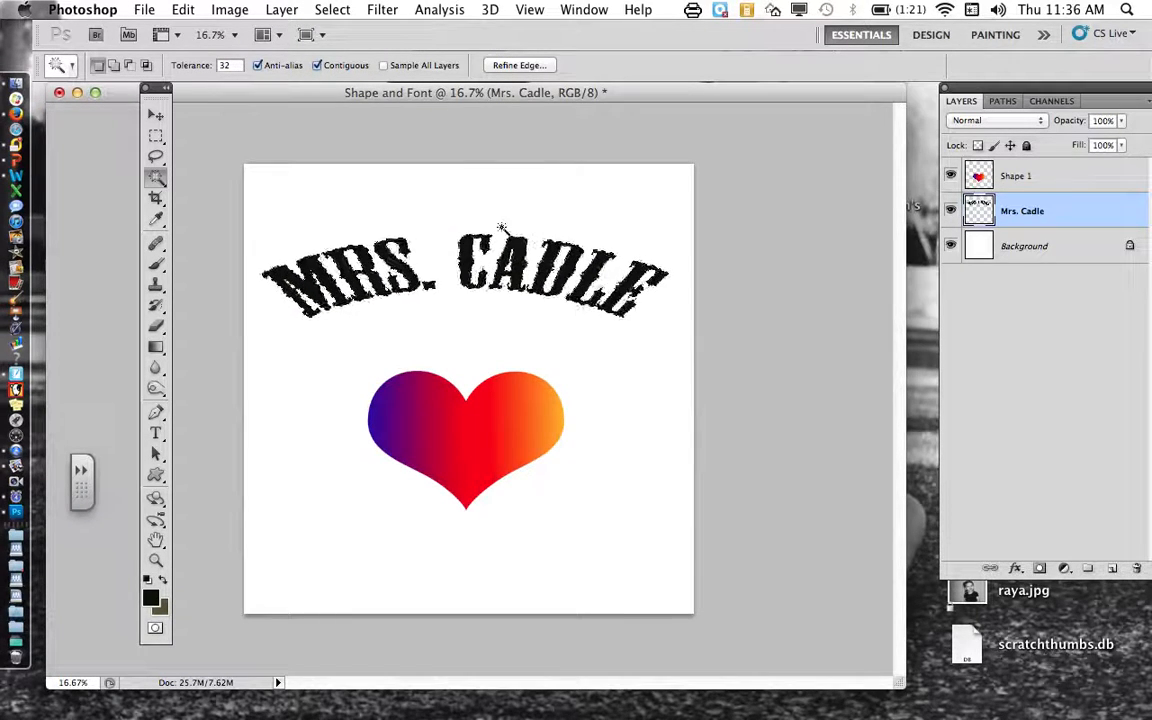
Step: Fill the selected letters with a vertical blue-red-yellow linear gradient, blue at the base of the letters, and deselect
left_click(155, 347)
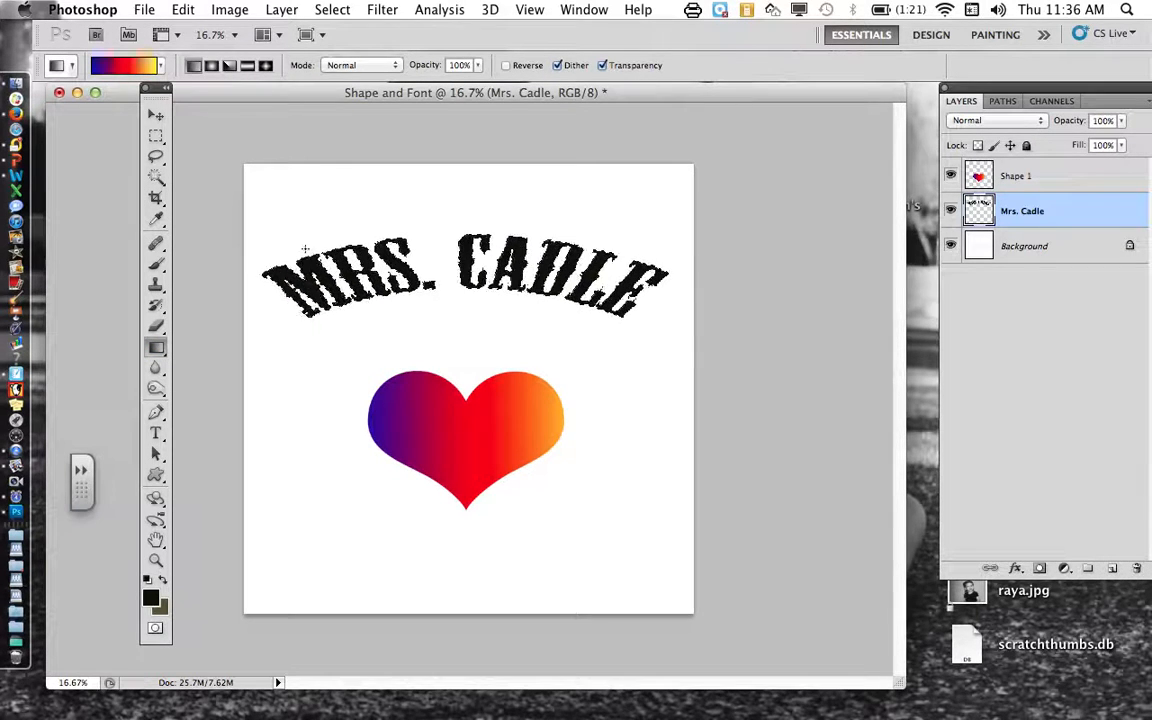
left_click_drag(462, 217, 470, 326)
left_click_drag(265, 291, 672, 285)
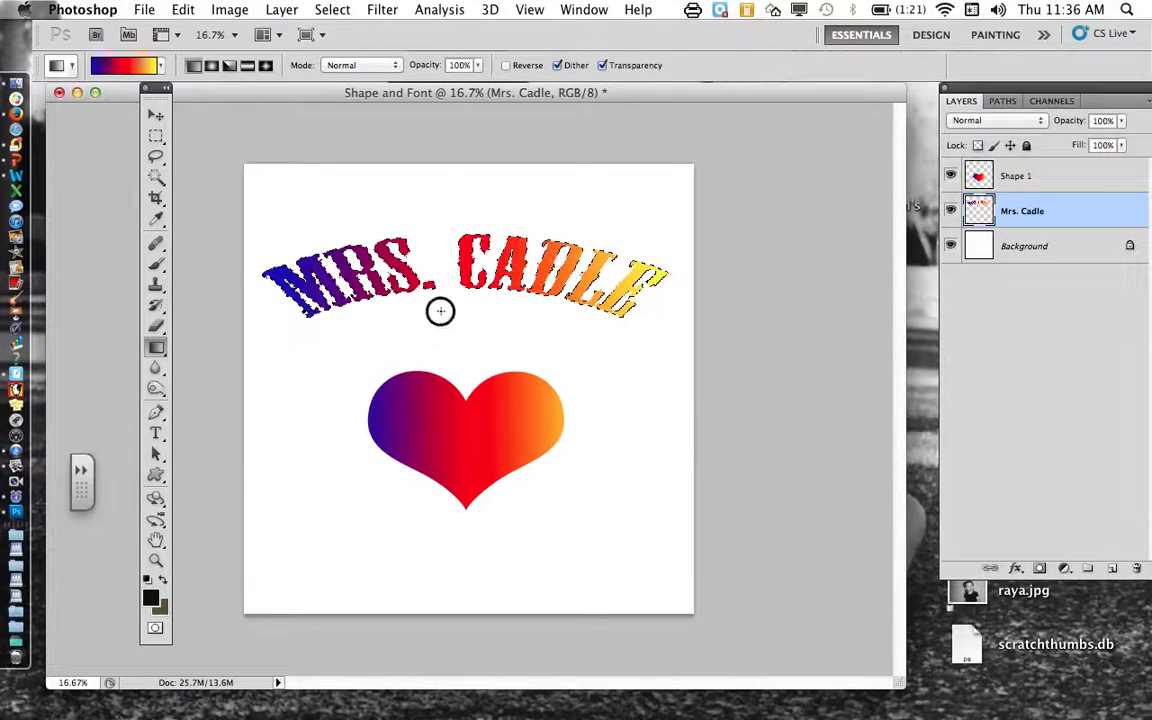
left_click_drag(439, 311, 443, 200)
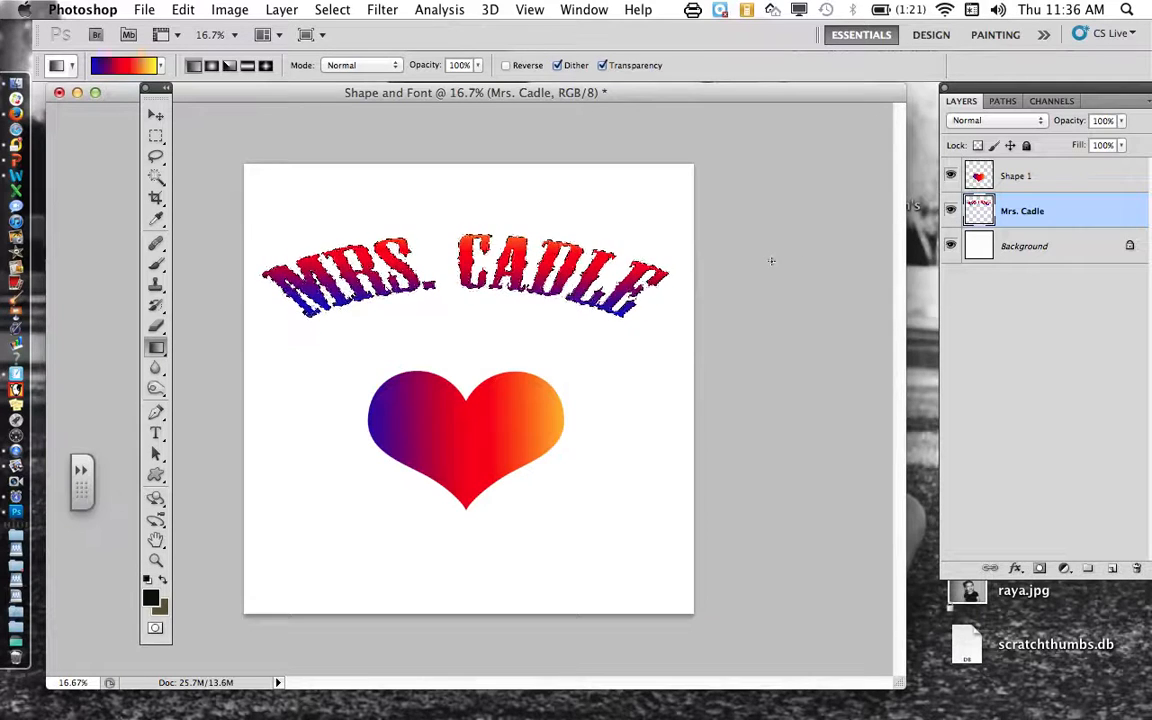
left_click(333, 10)
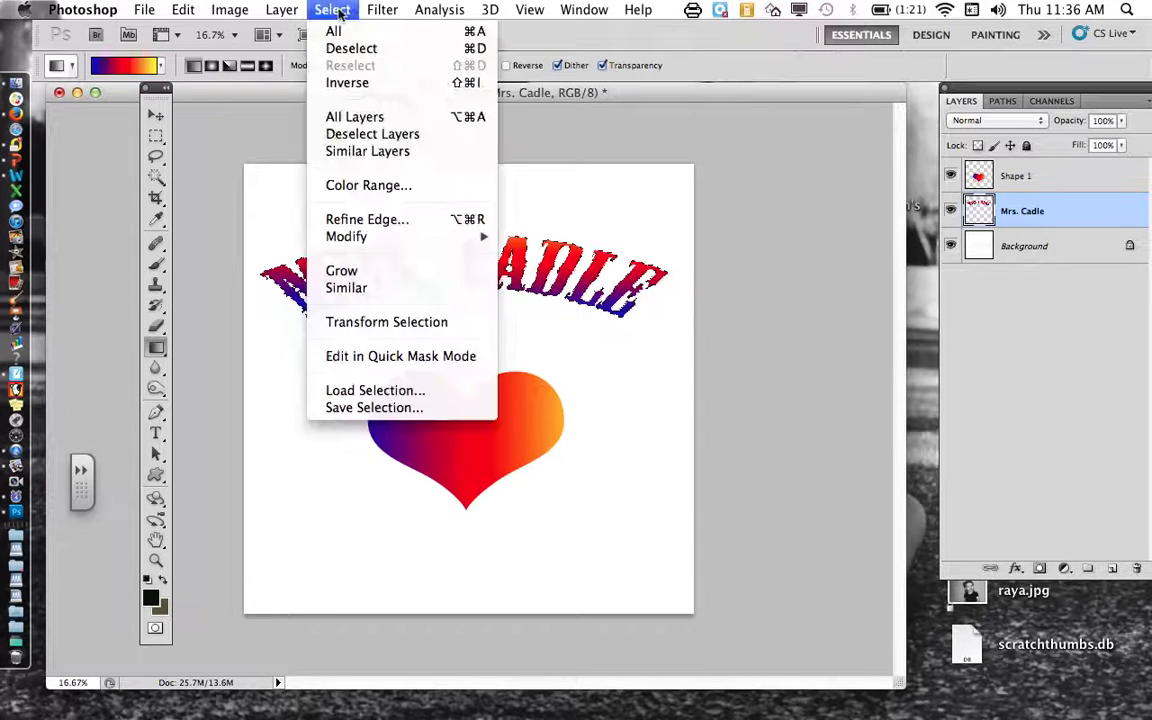
left_click(352, 49)
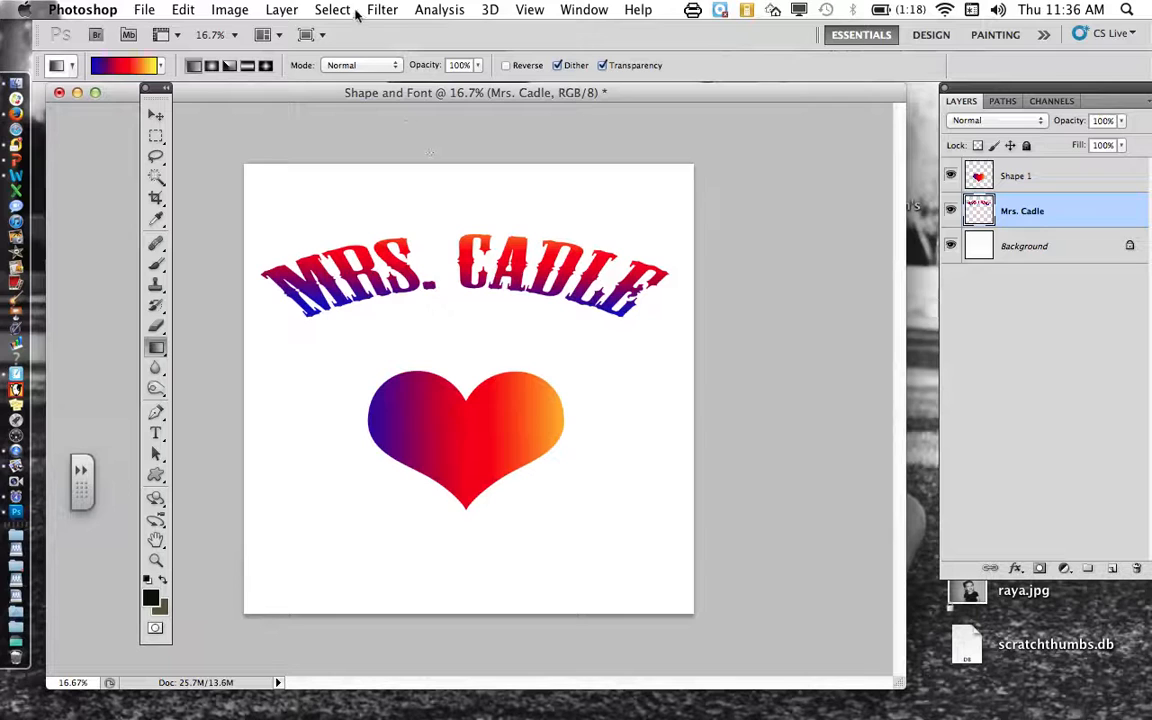
Step: Add a Bevel and Emboss style to the name text layer with Chisel Hard technique, depth 311%, size 38 px and soften 7 px
left_click(284, 12)
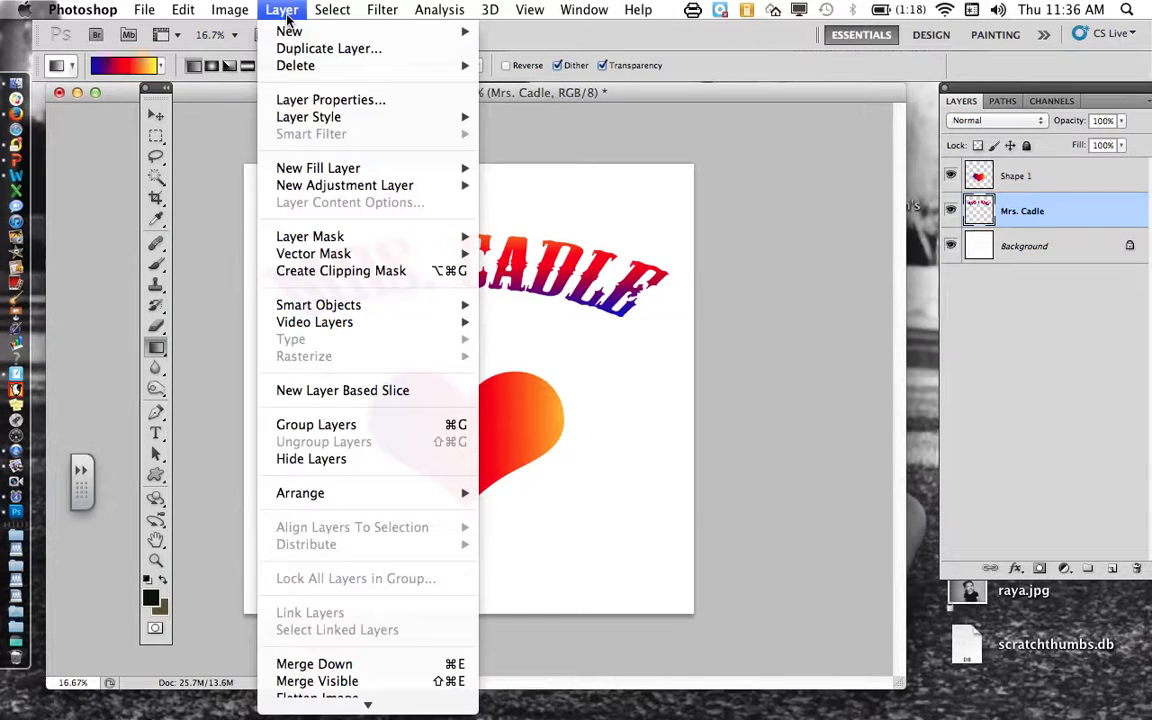
mouse_move(320, 117)
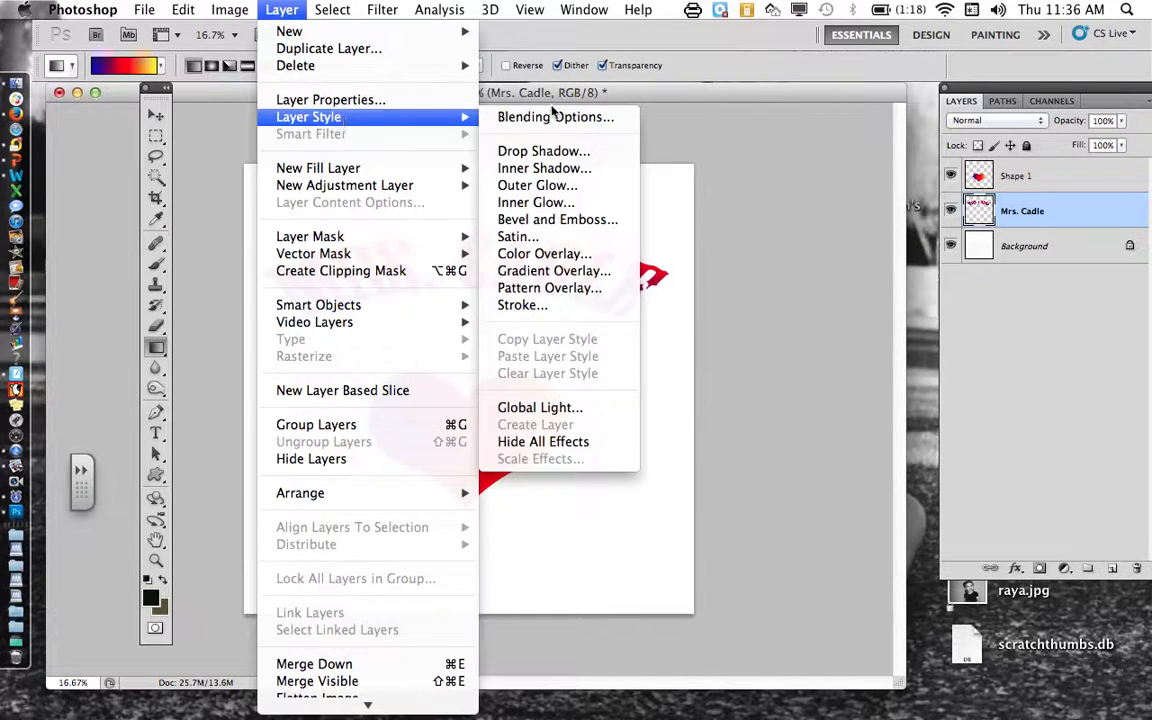
left_click(578, 229)
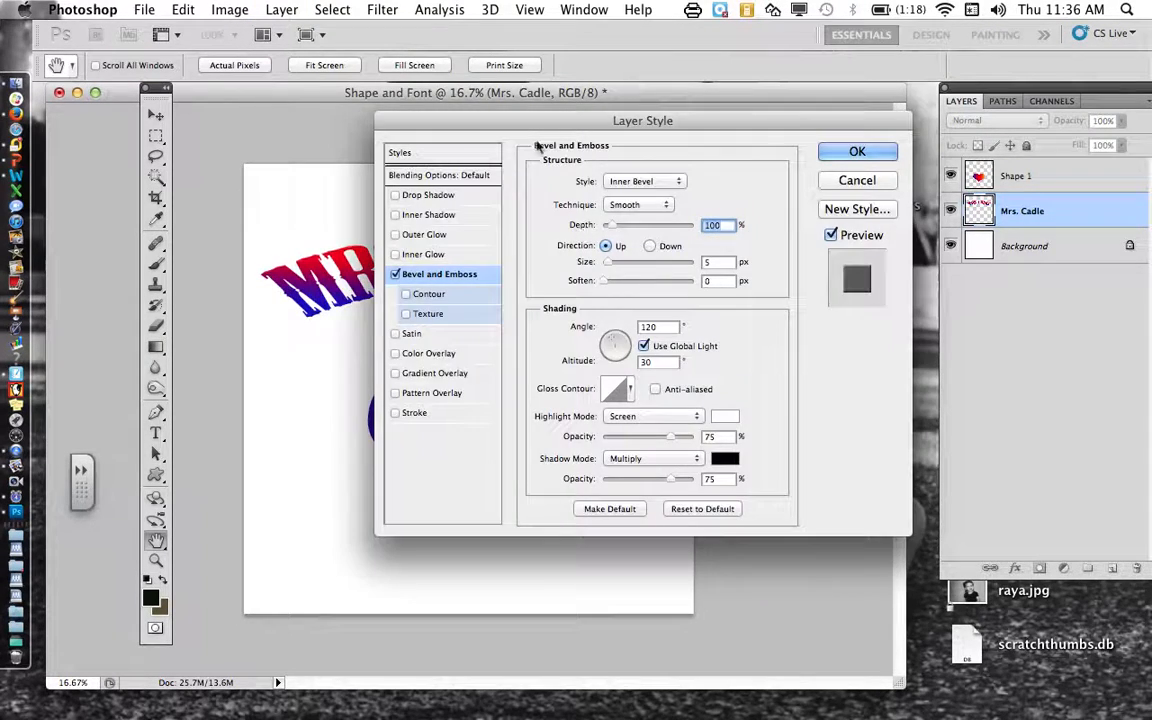
left_click_drag(535, 121, 598, 104)
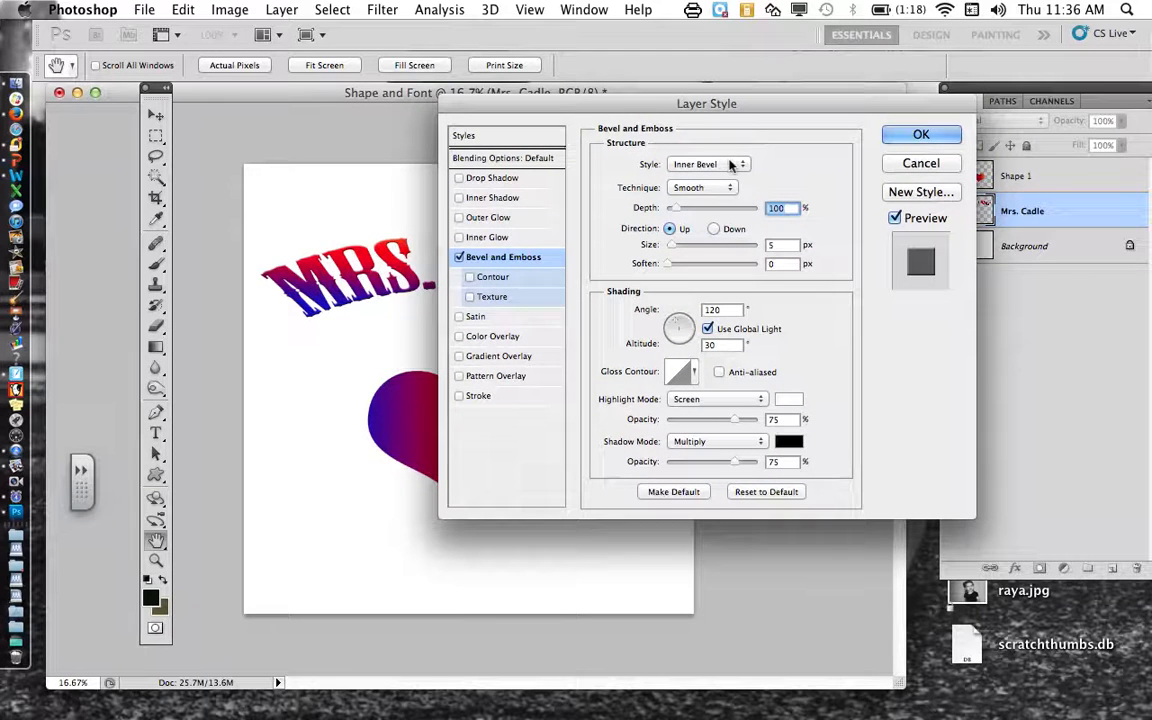
left_click_drag(676, 212, 686, 245)
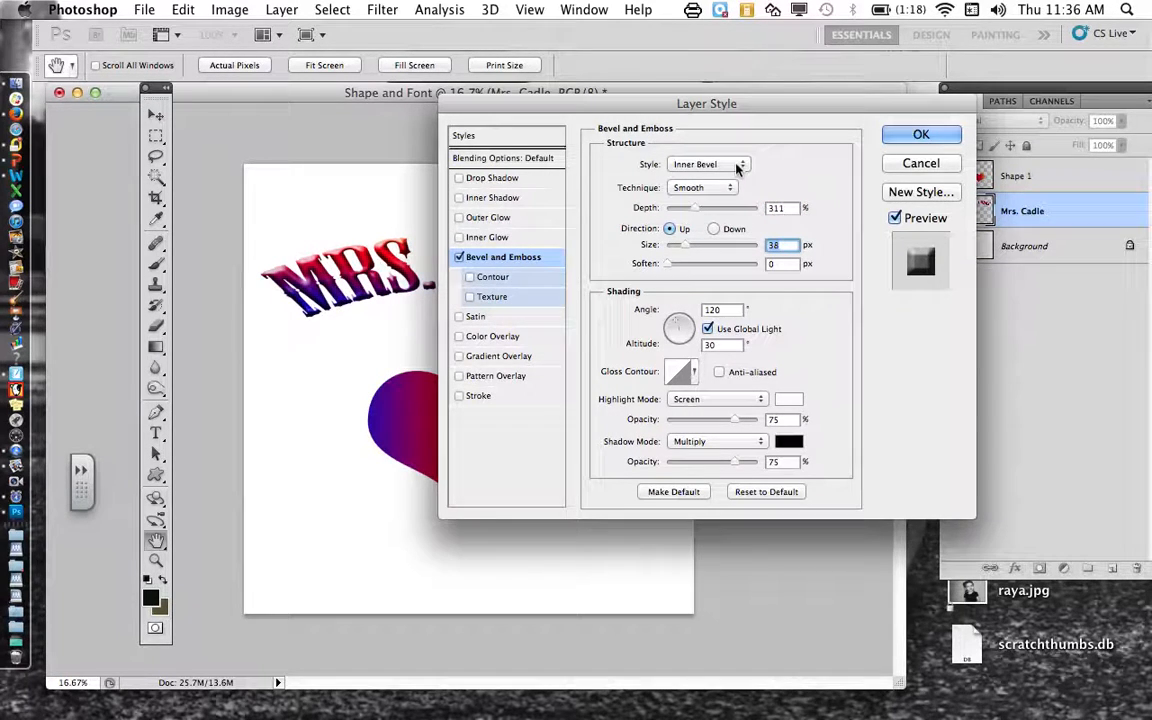
left_click(702, 187)
left_click(726, 201)
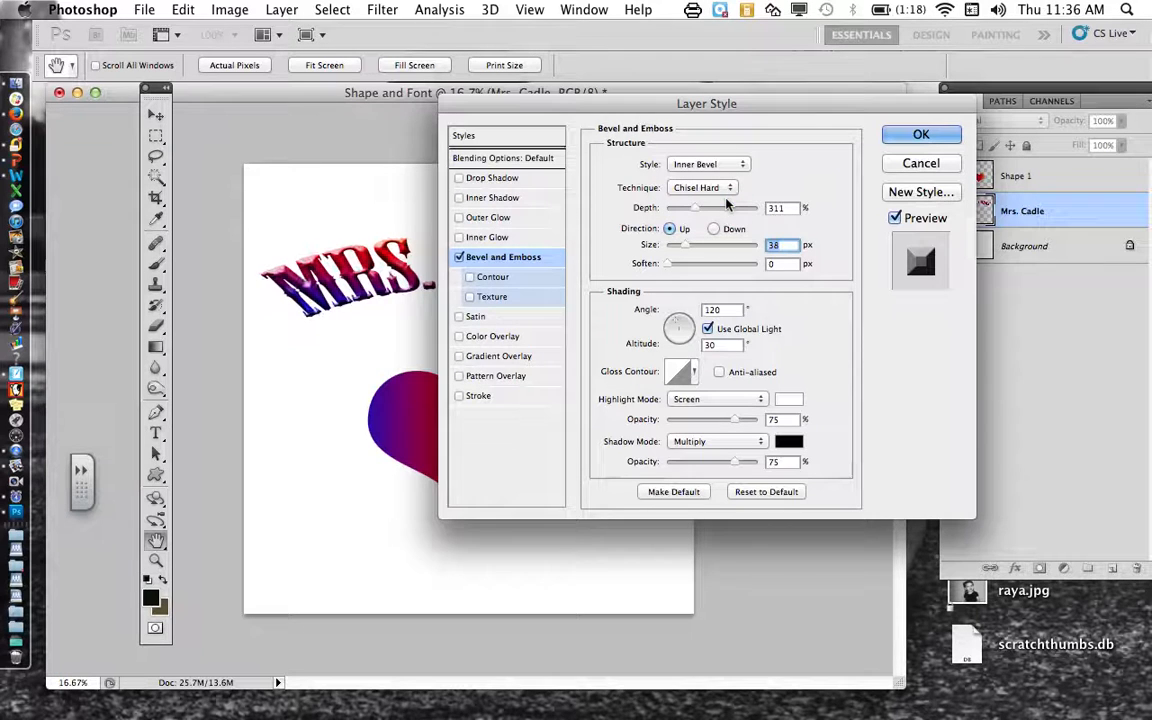
left_click_drag(670, 264, 708, 264)
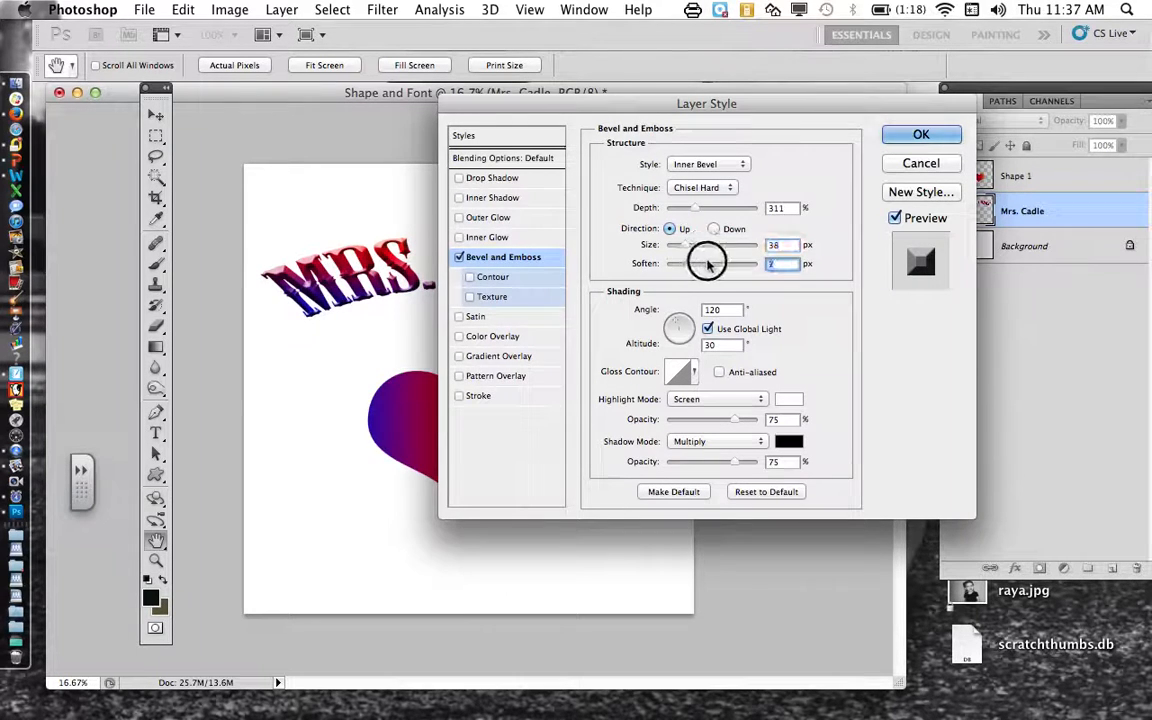
Step: Add a drop shadow to the name text layer with distance 35 px, spread 12% and size 29 px, and apply the layer style
left_click(459, 178)
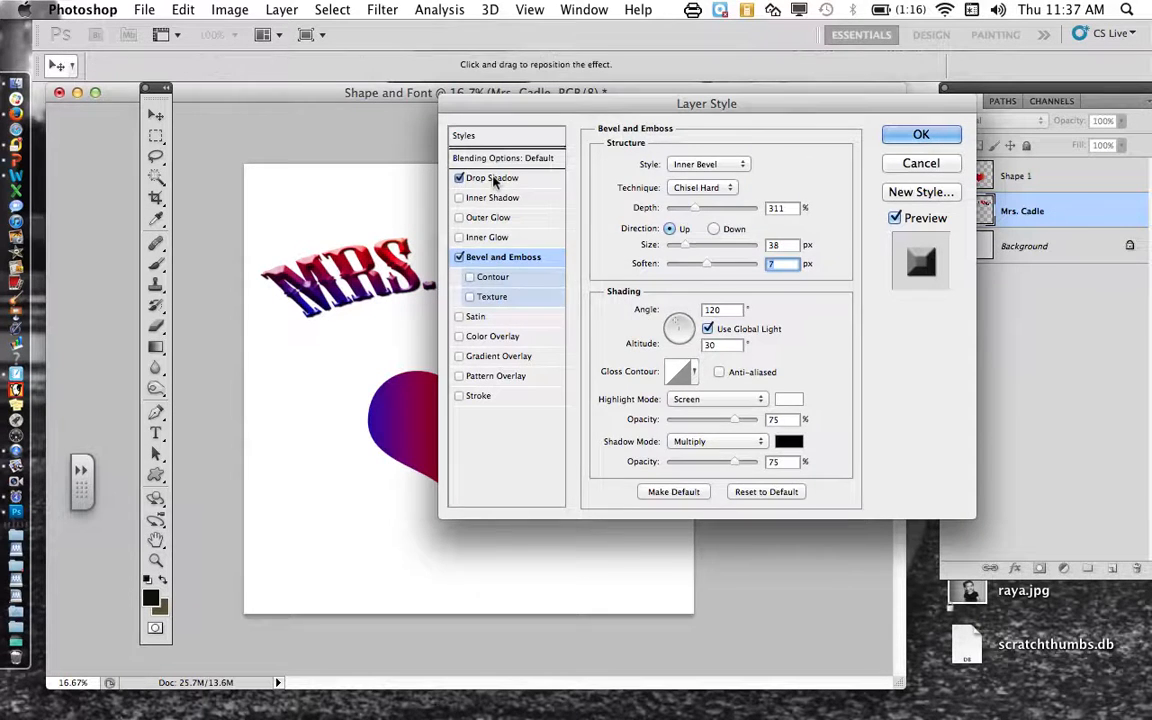
left_click(493, 178)
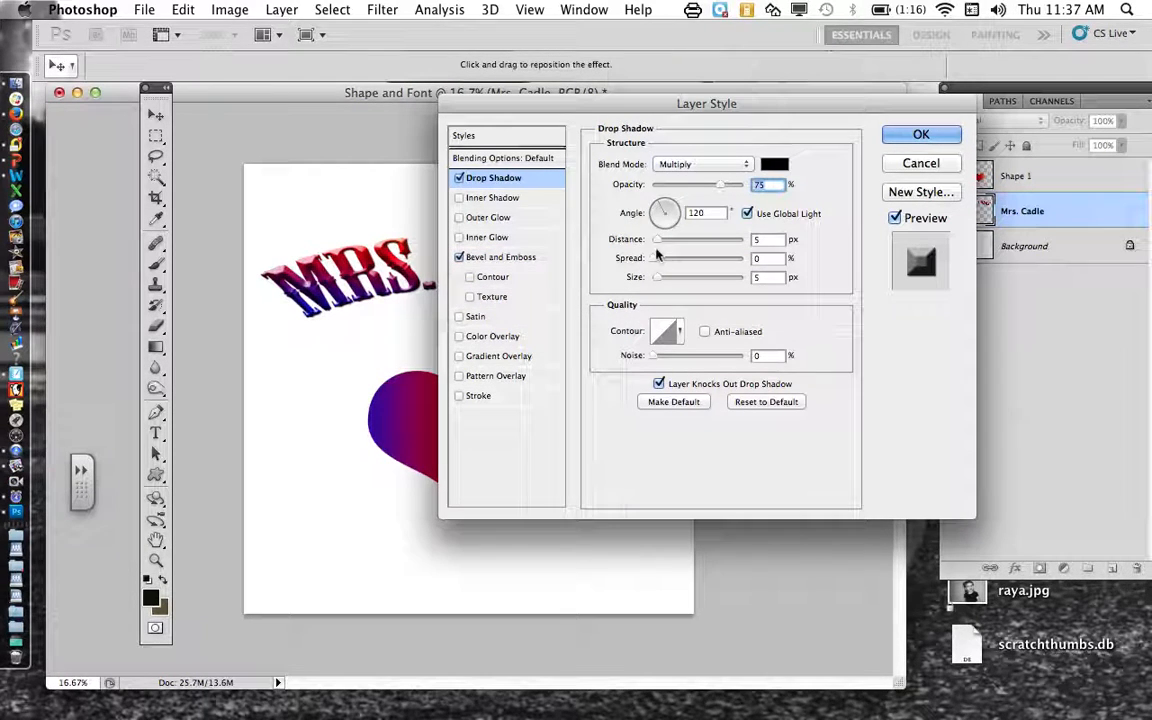
left_click_drag(658, 240, 670, 277)
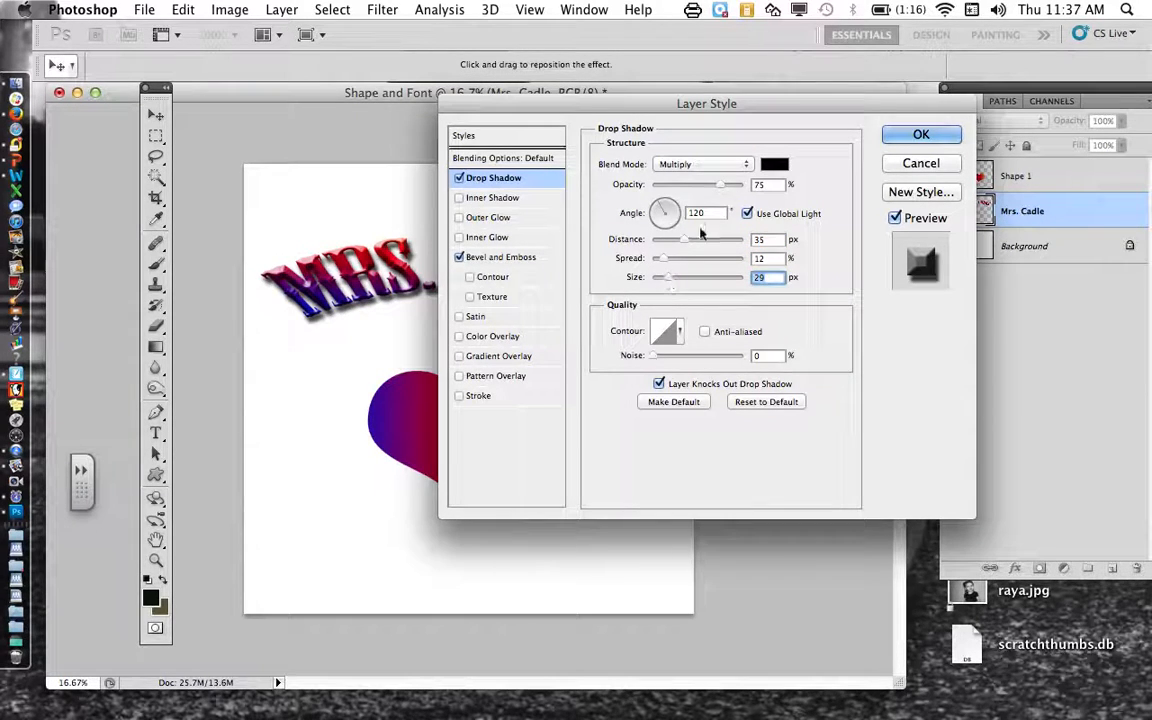
left_click(890, 134)
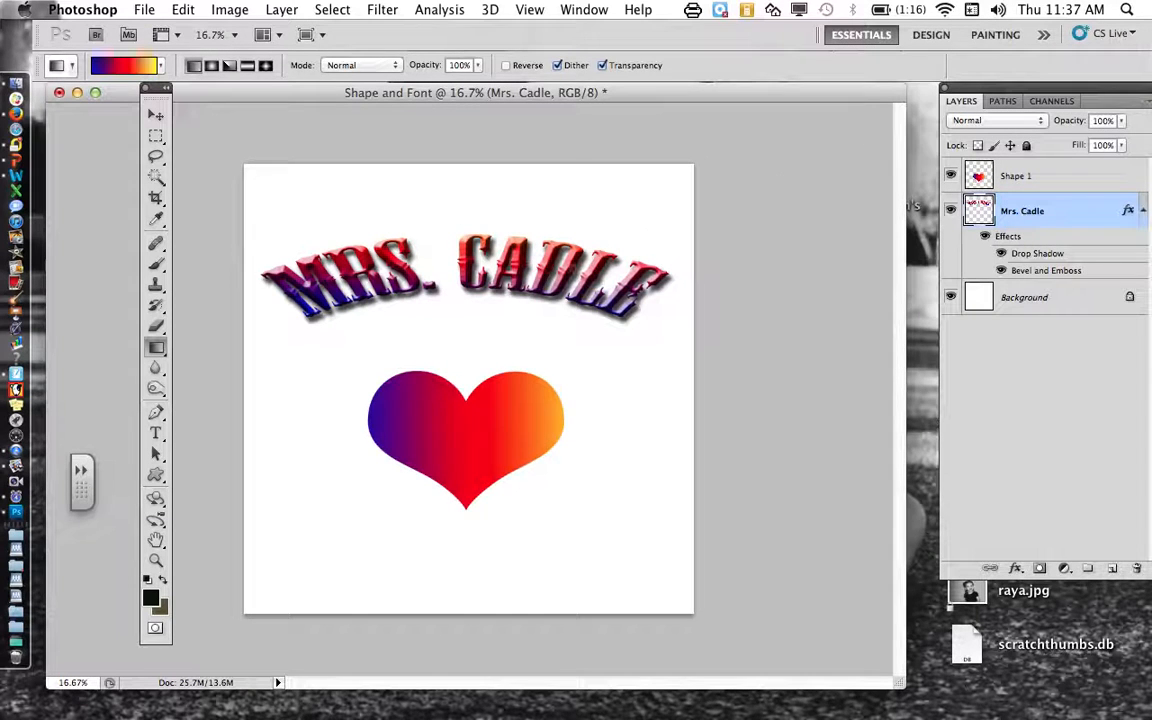